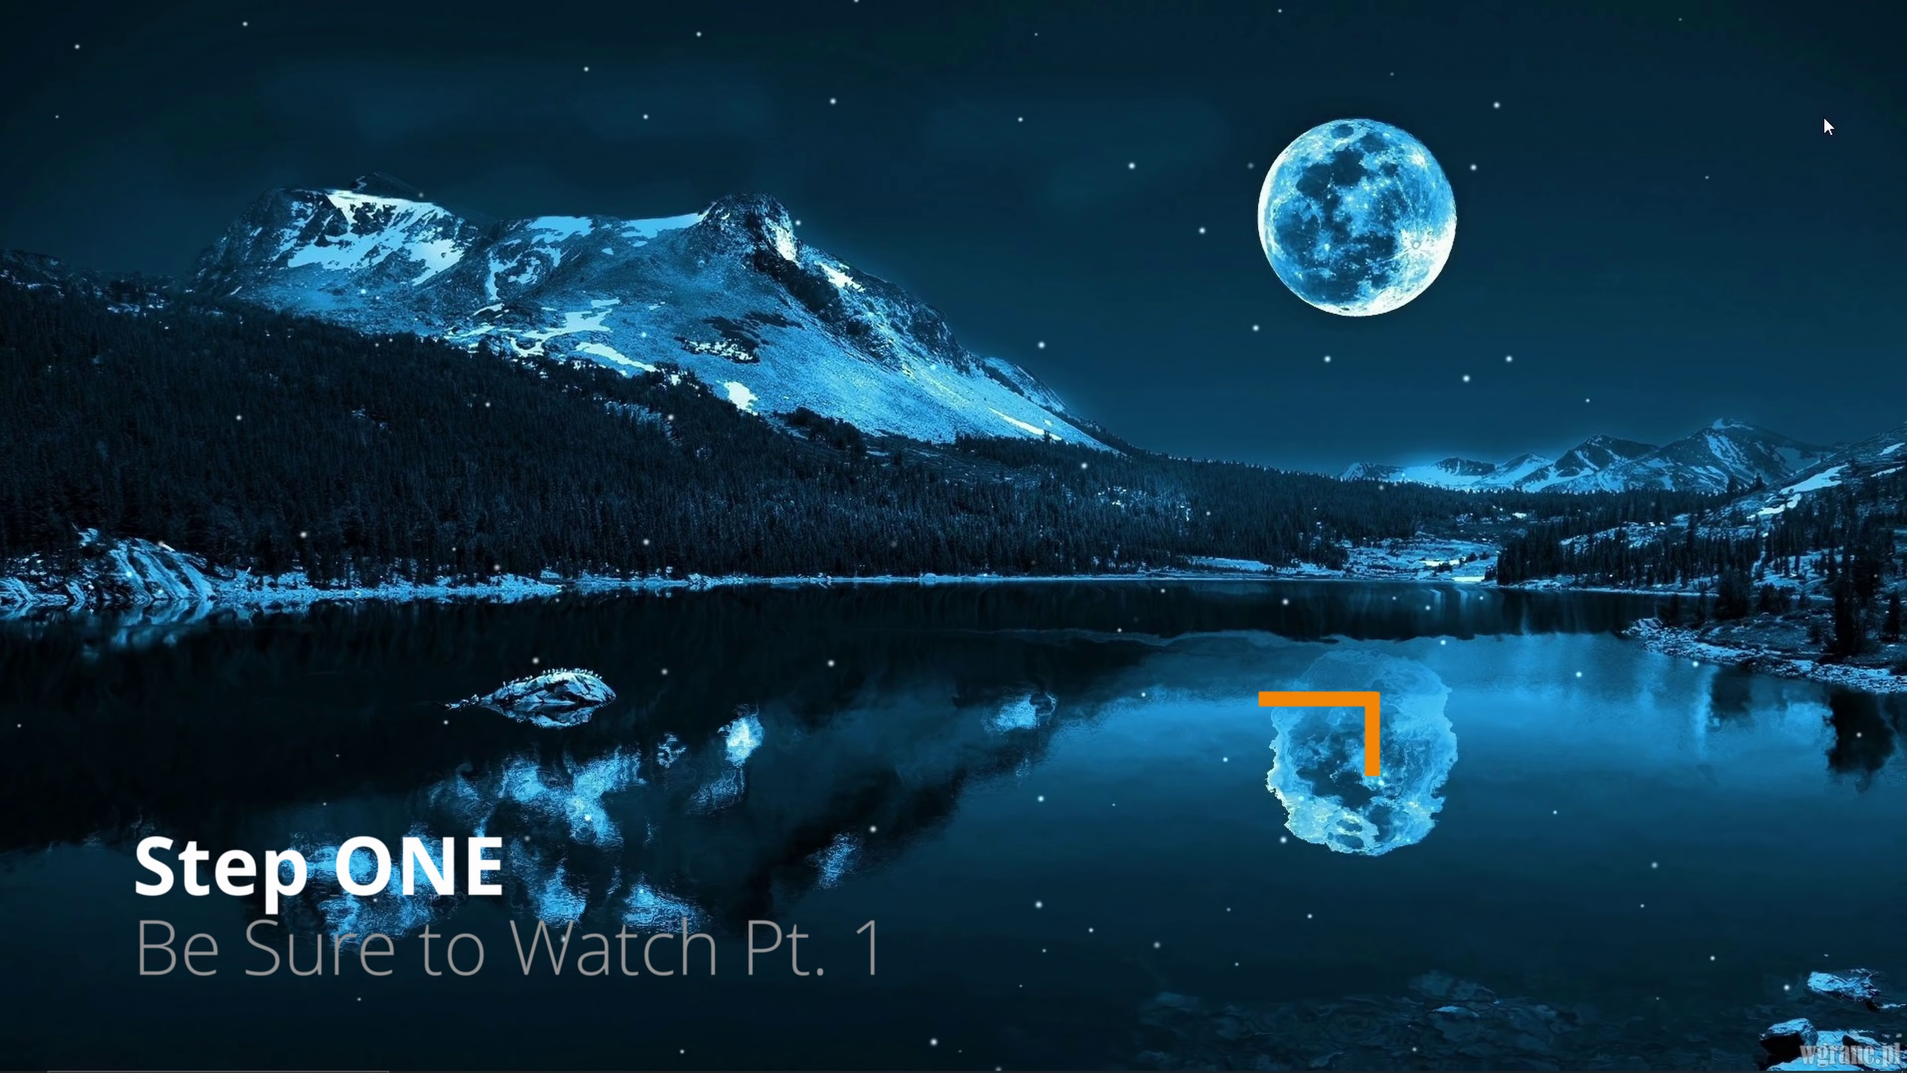
Step: Open Steam and view RocketLeague's page in the library, then close the Steam windows
mouse_move(1082, 1067)
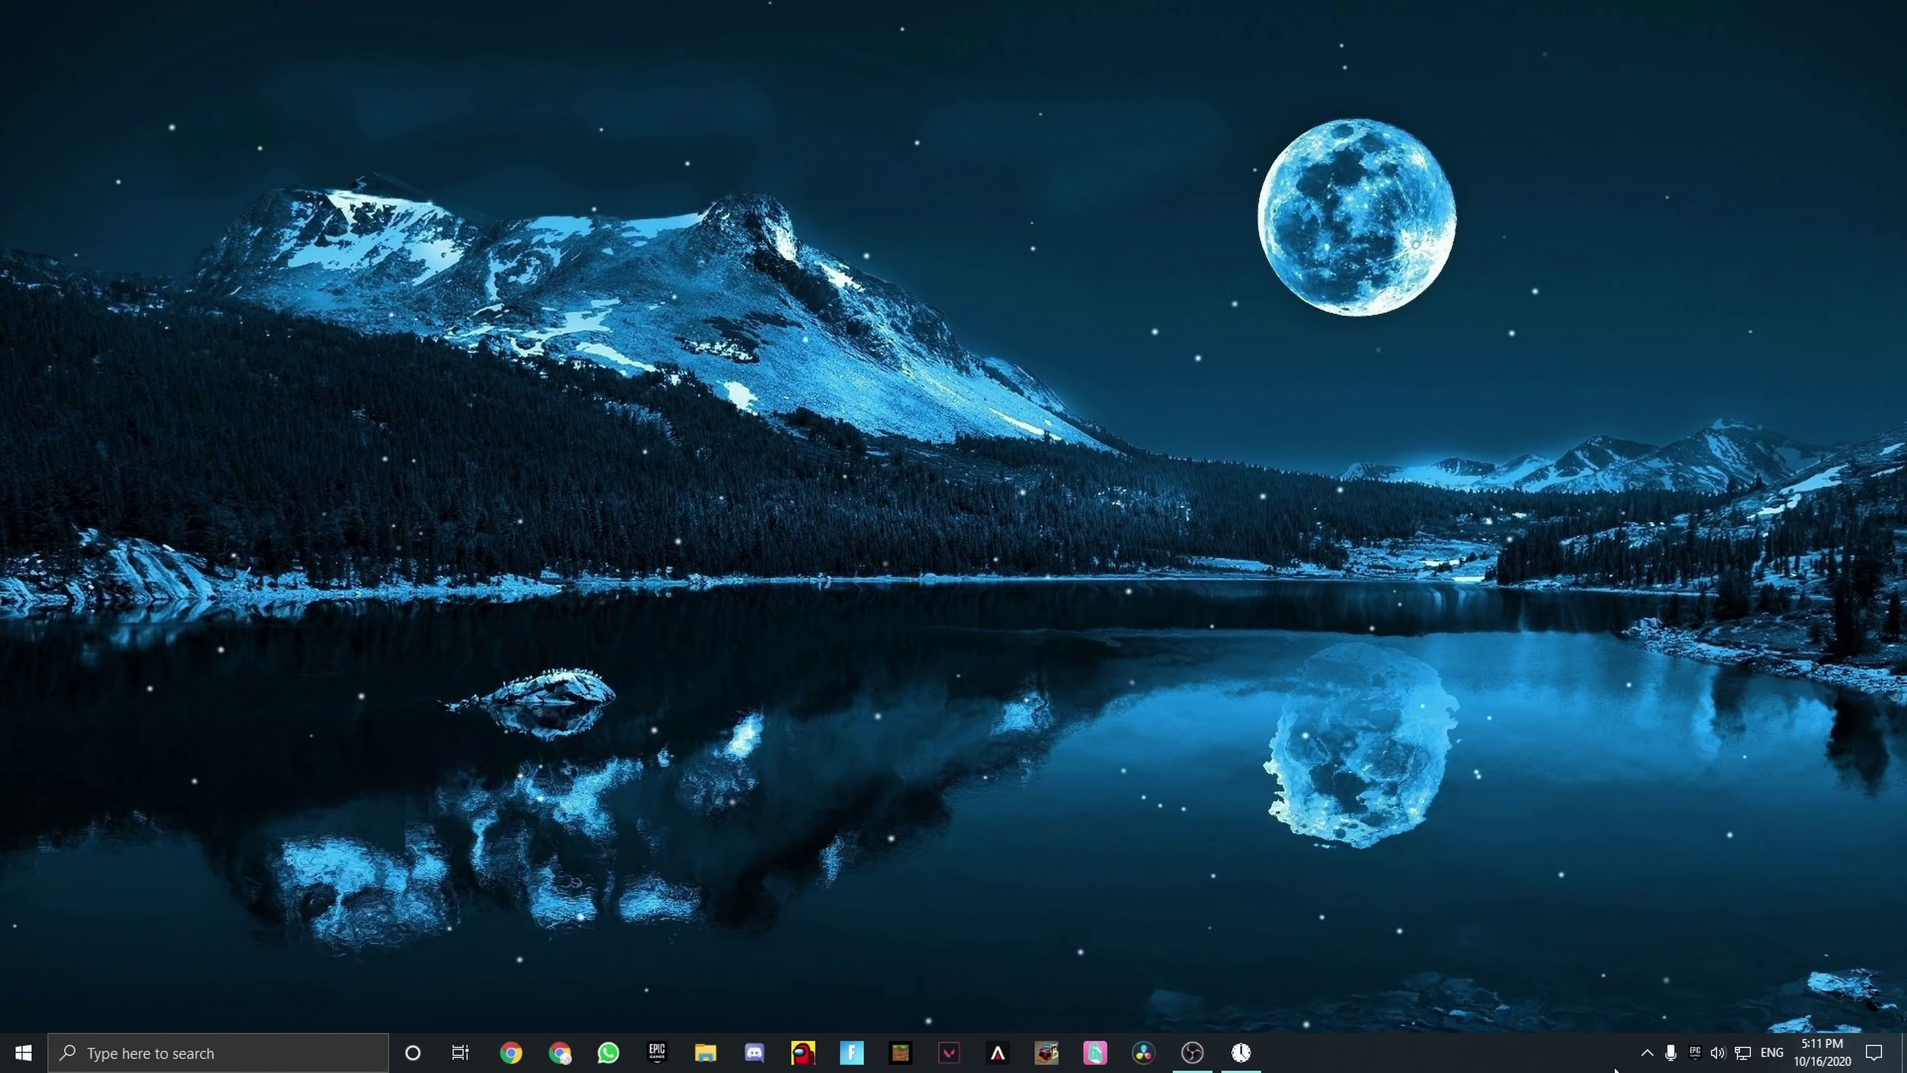
left_click(1647, 1053)
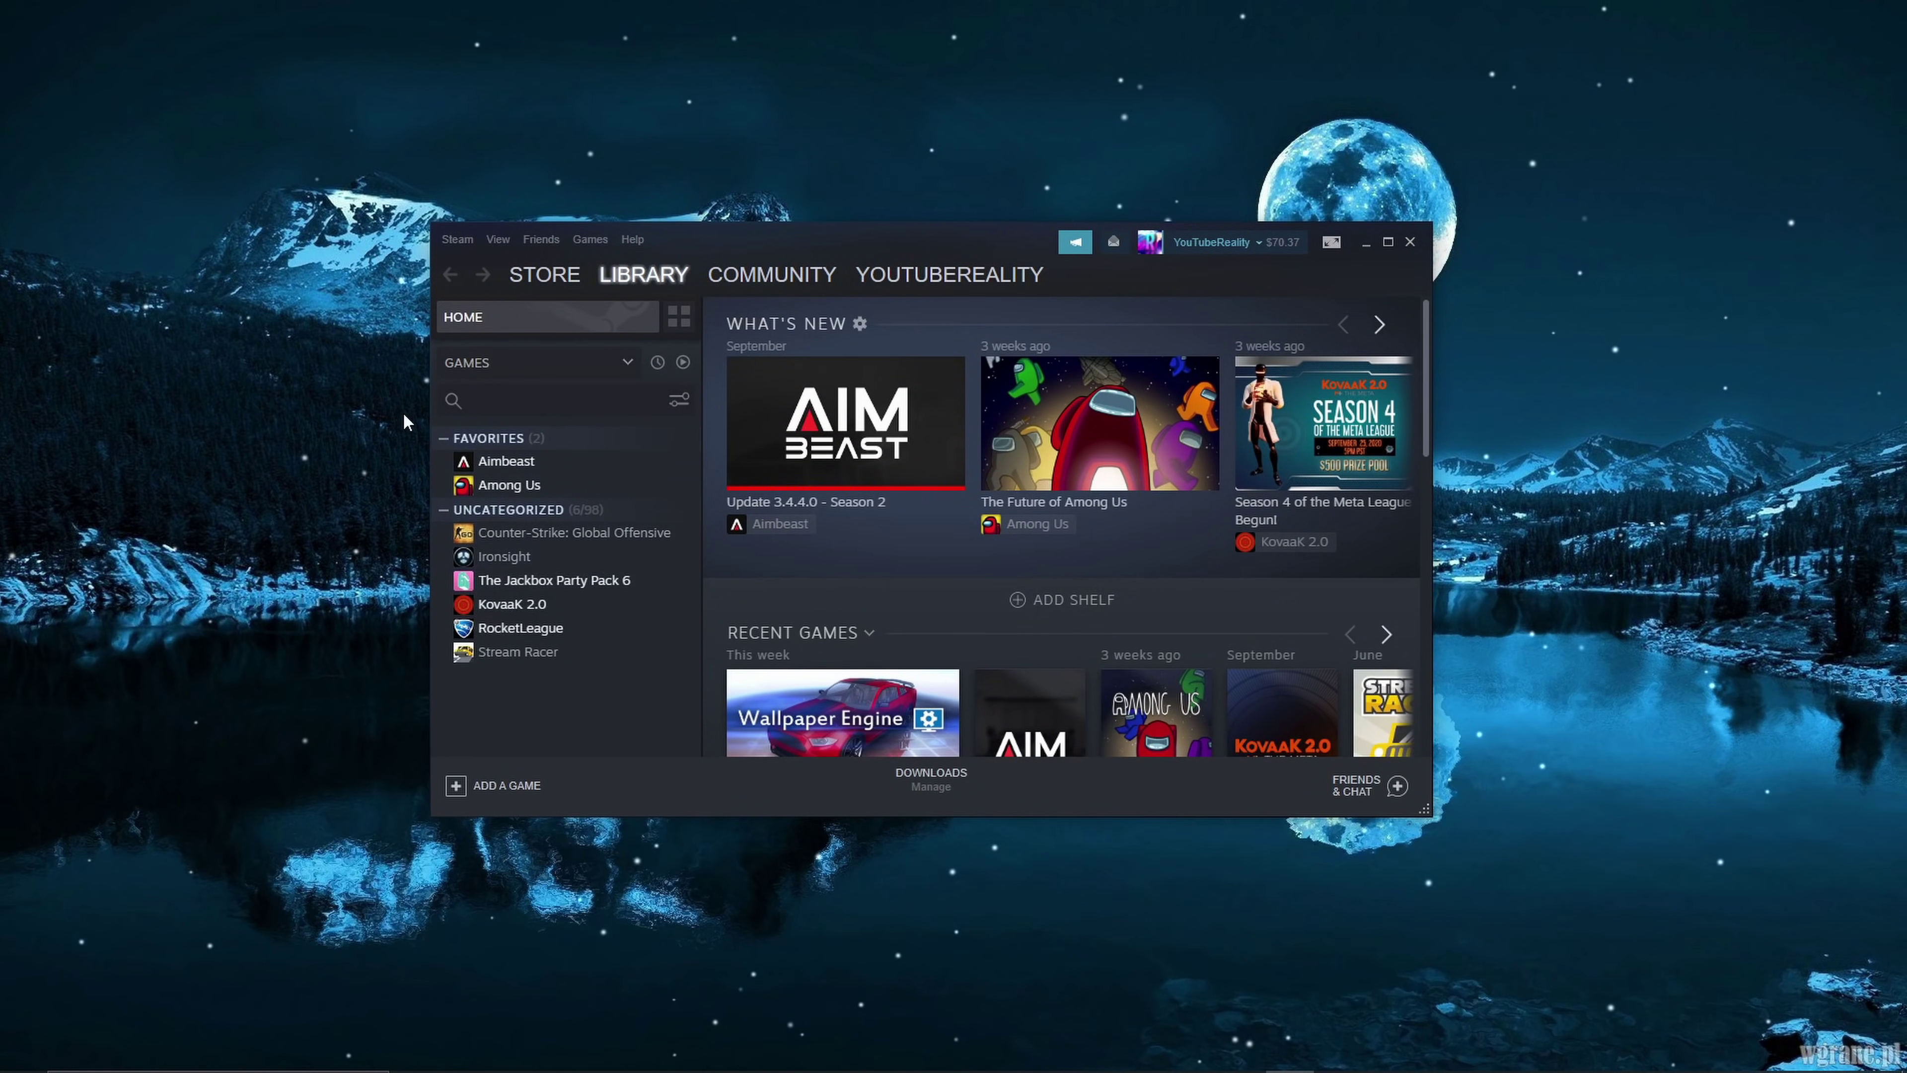
left_click(520, 628)
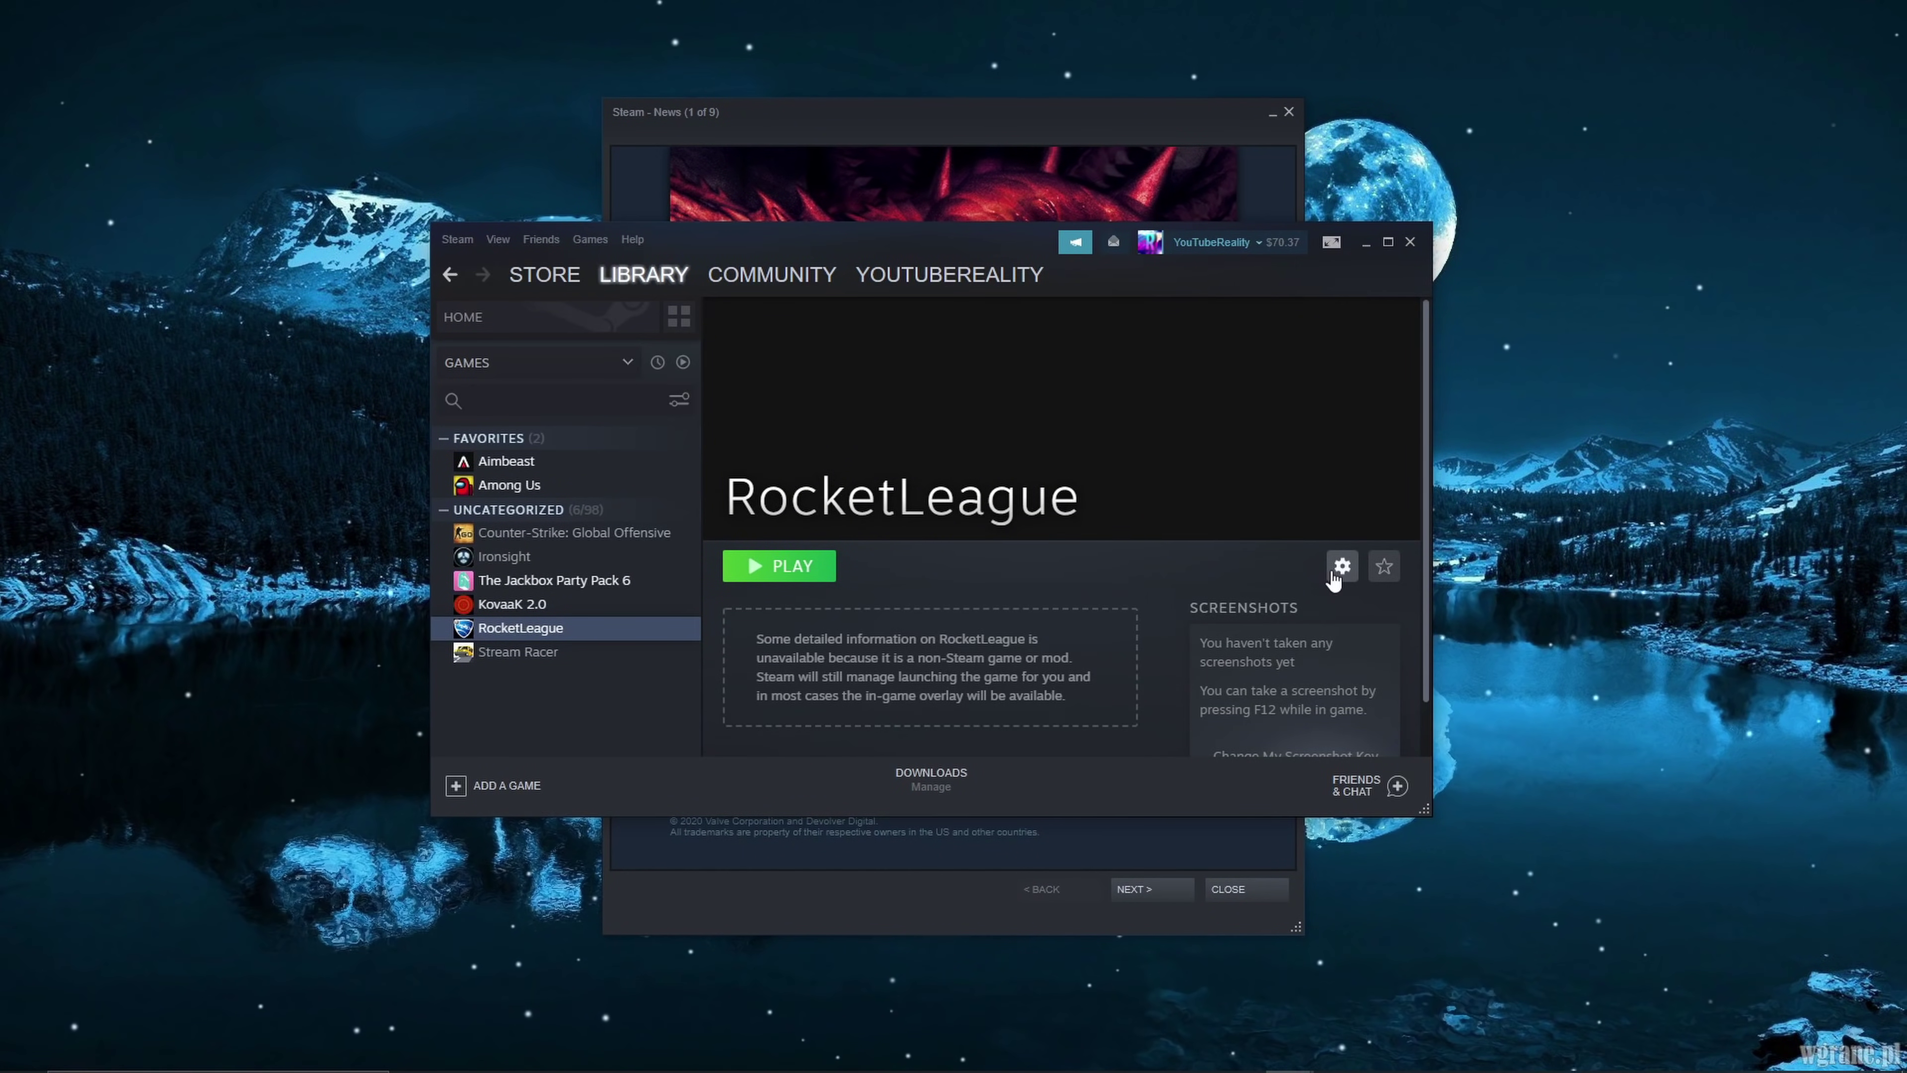
left_click(1410, 241)
left_click(1287, 113)
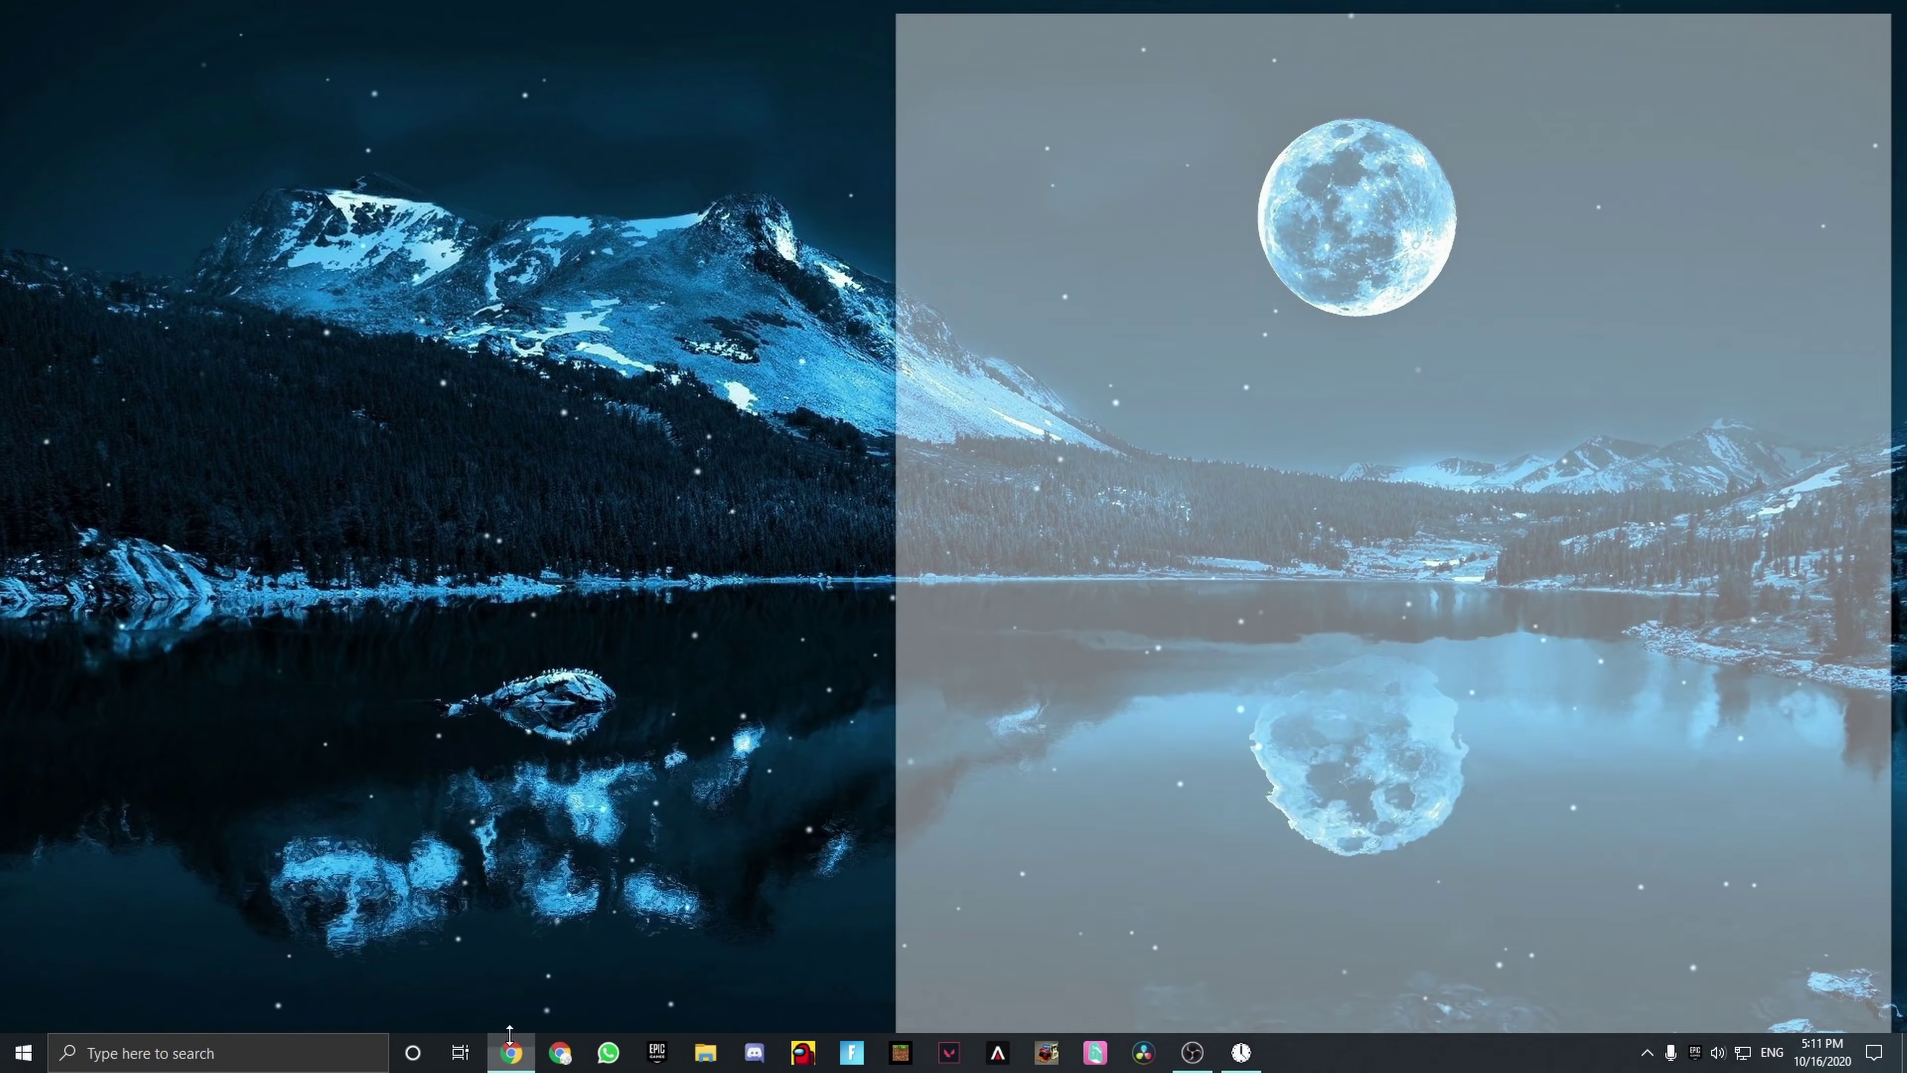
Step: In Chrome, search for "rocket league connect accounts" and open Rocket League's official Epic Games Account Linking page
left_click(510, 1035)
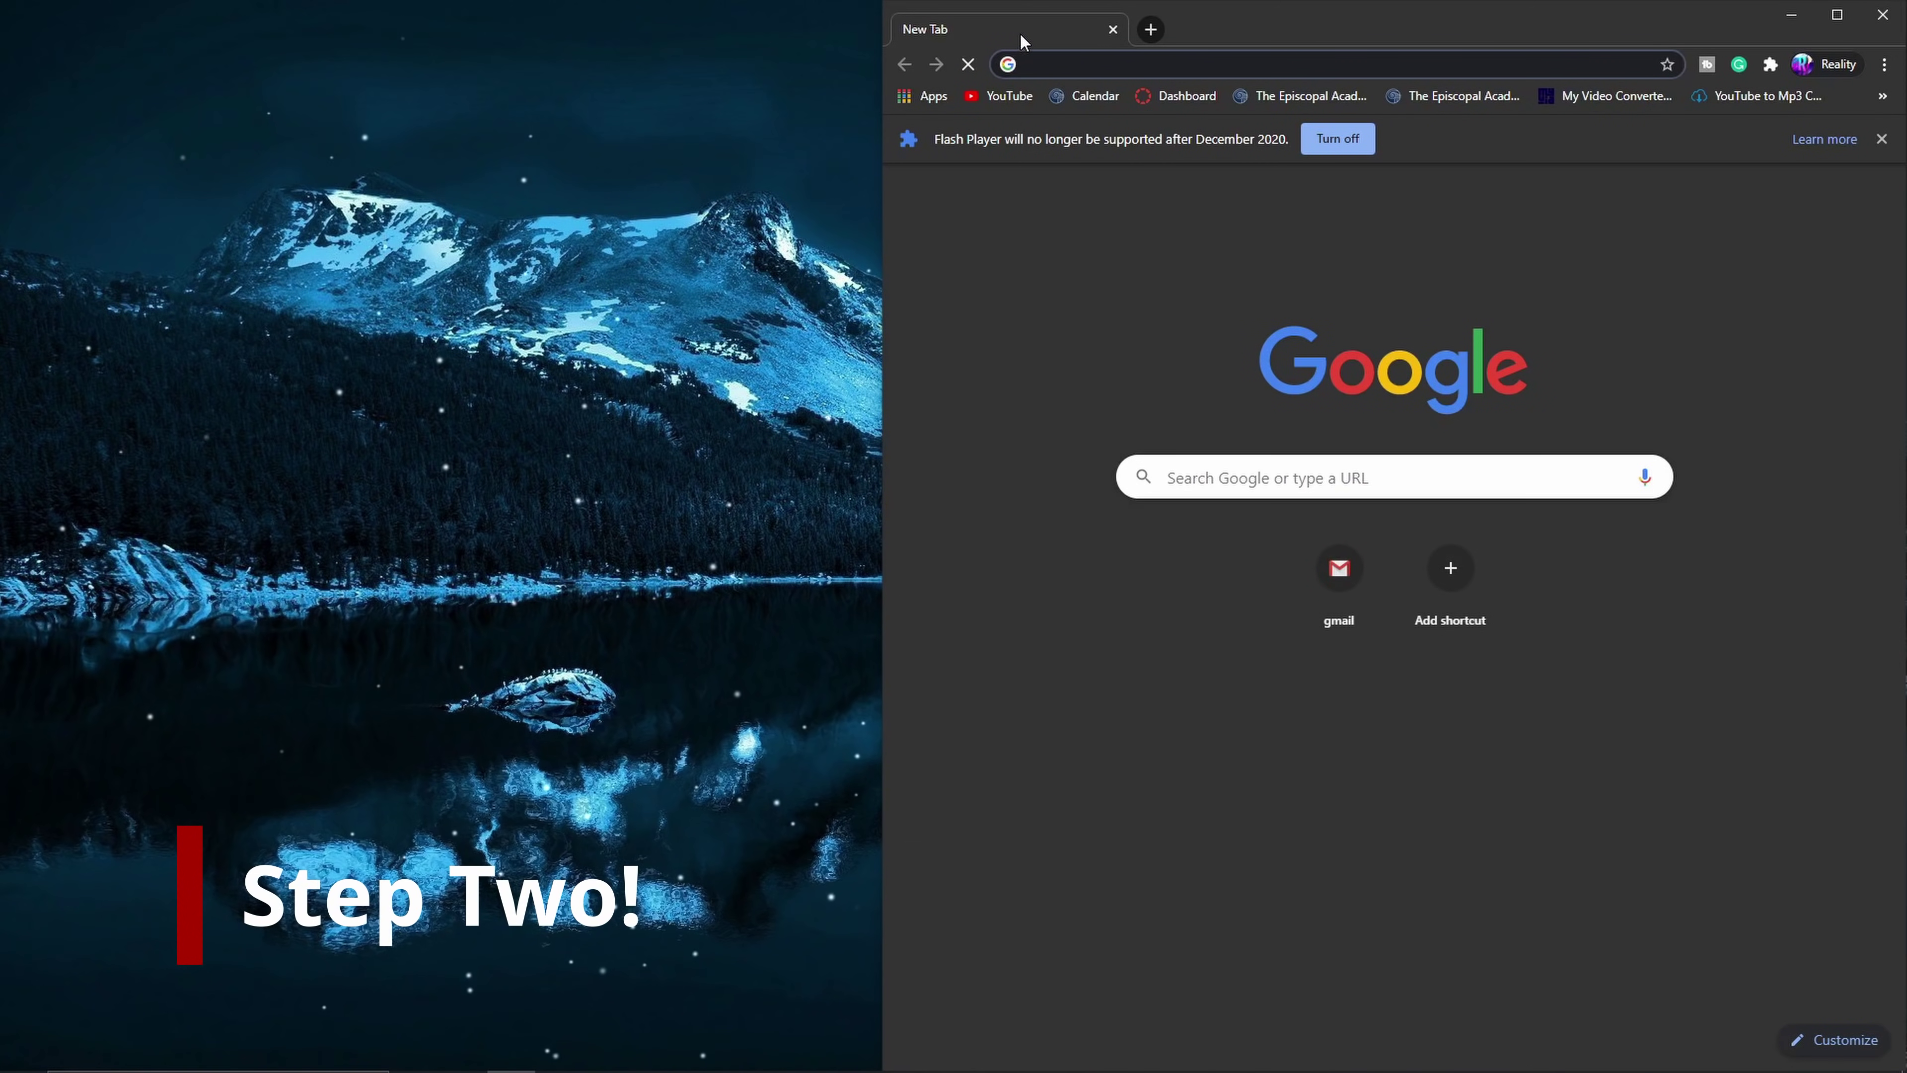
left_click_drag(876, 26, 2, 2)
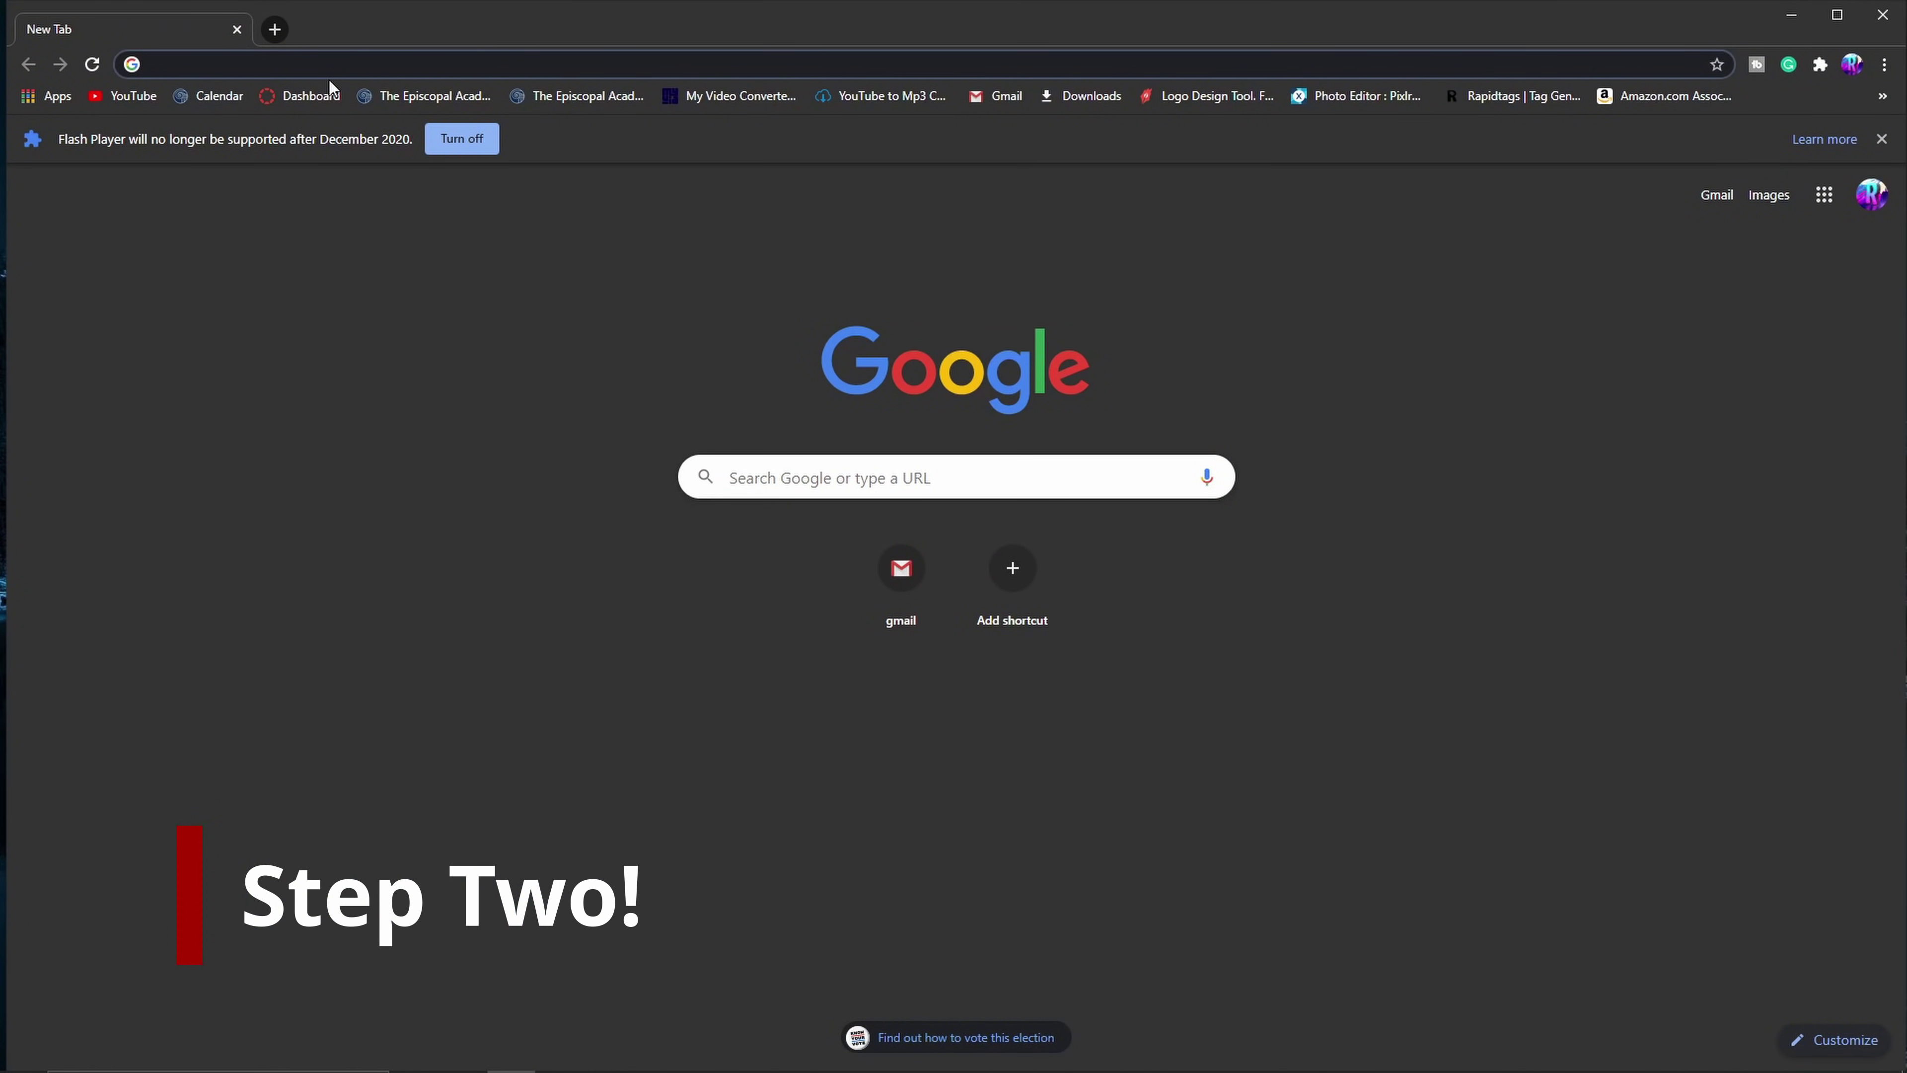
type("rocekt lea")
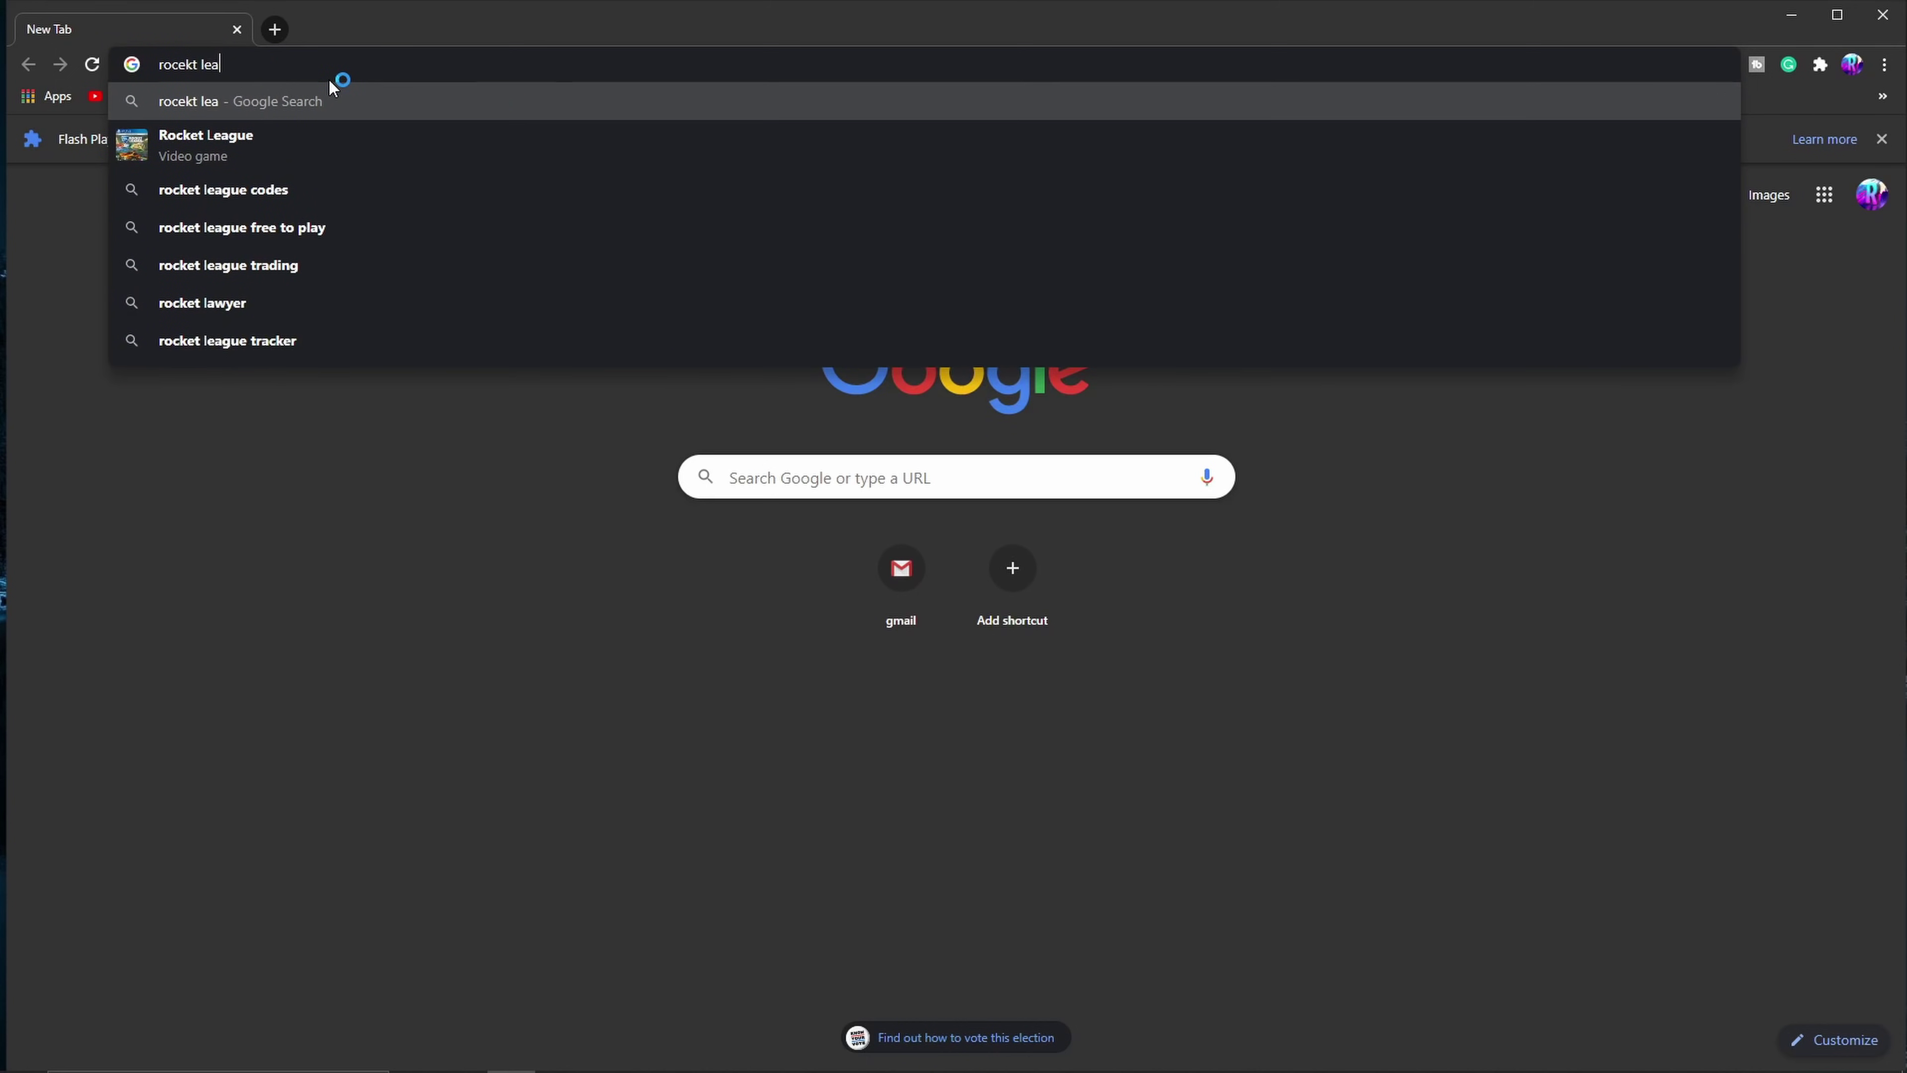
type("gue connect")
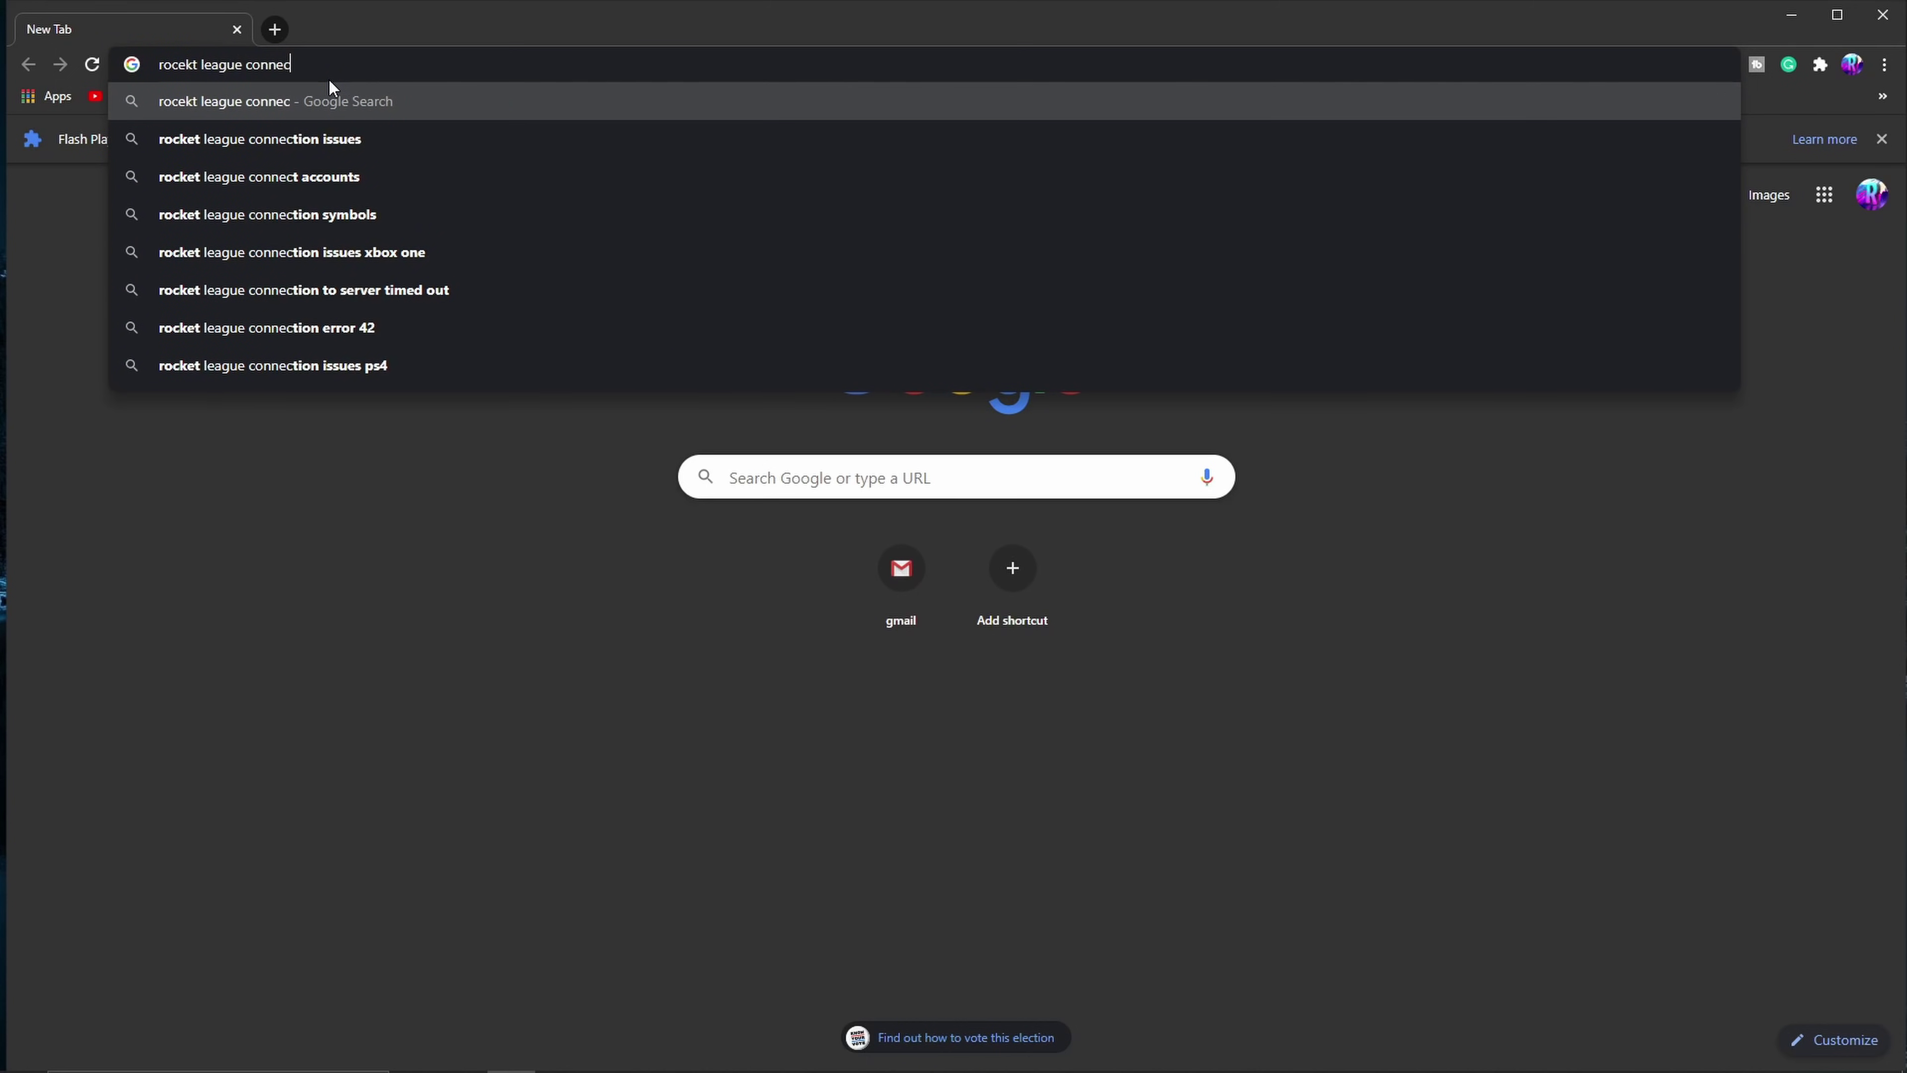
left_click(282, 176)
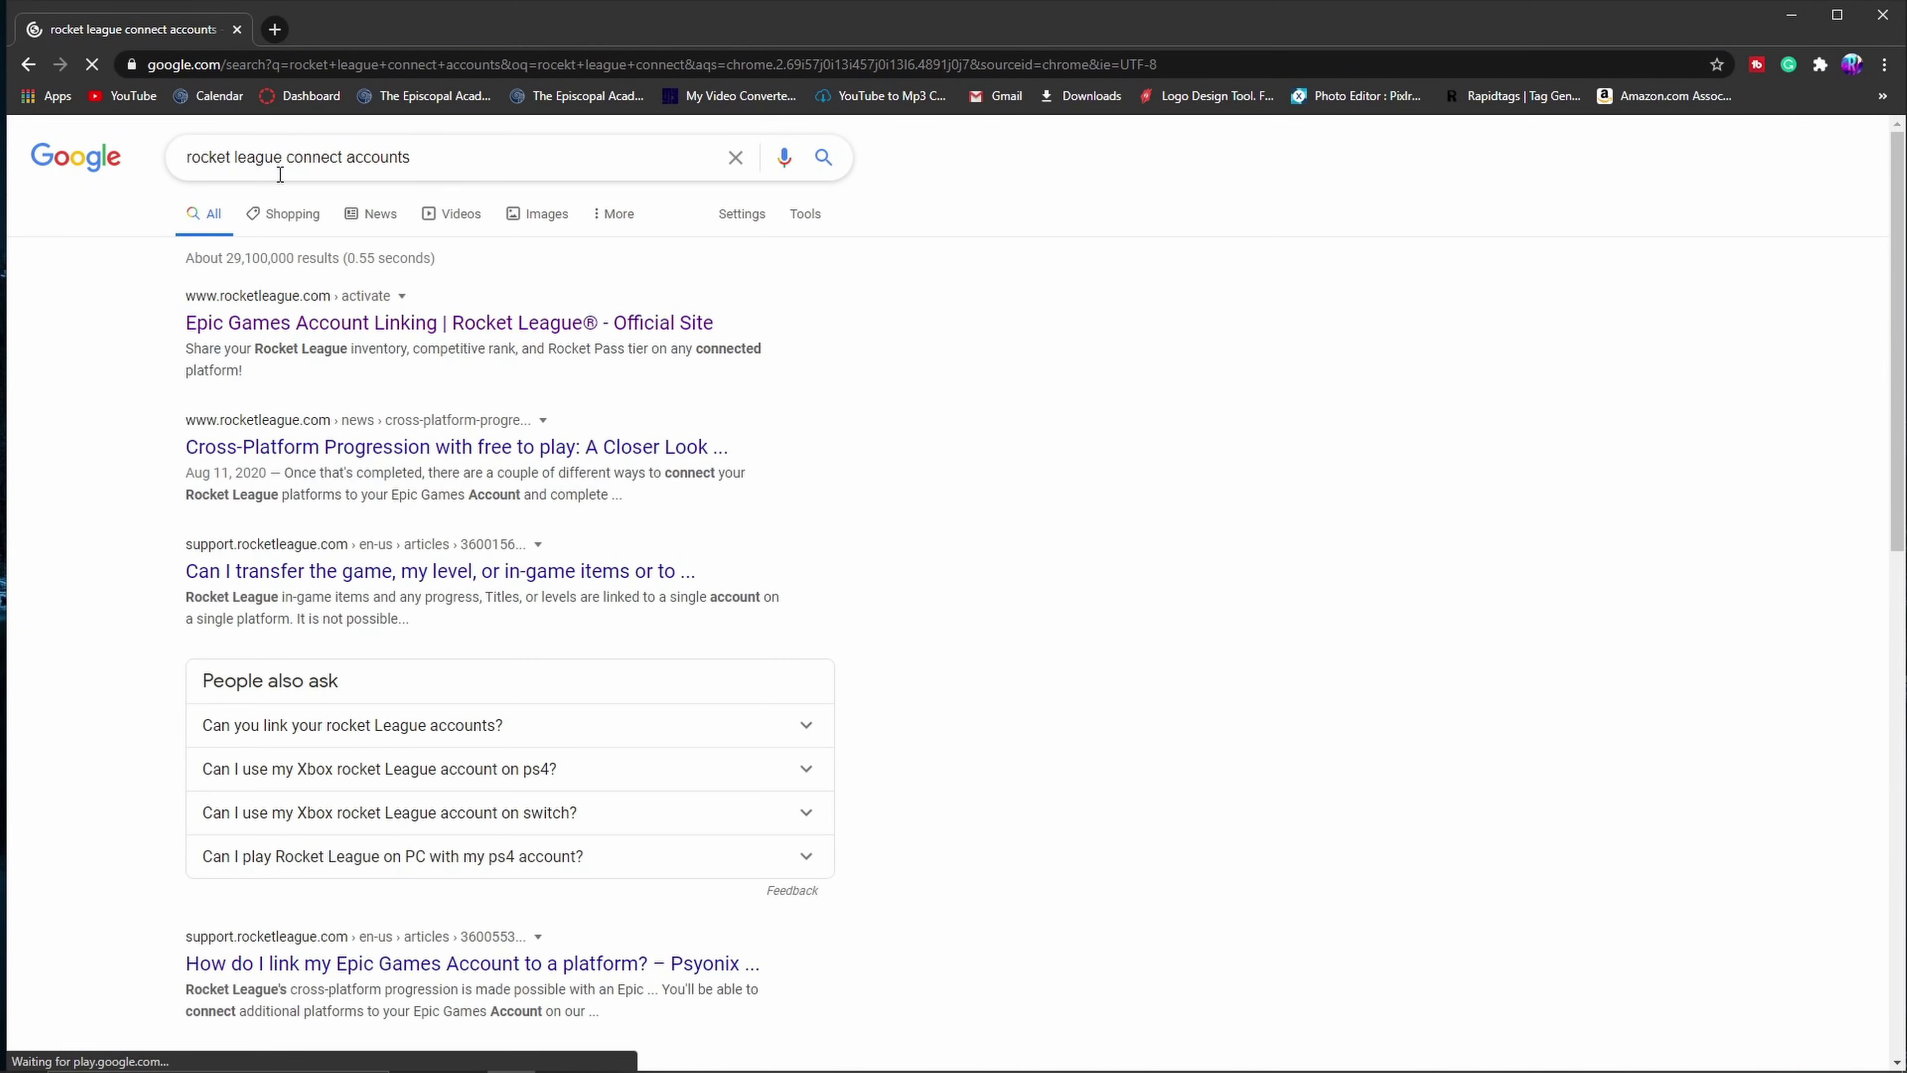
left_click(502, 310)
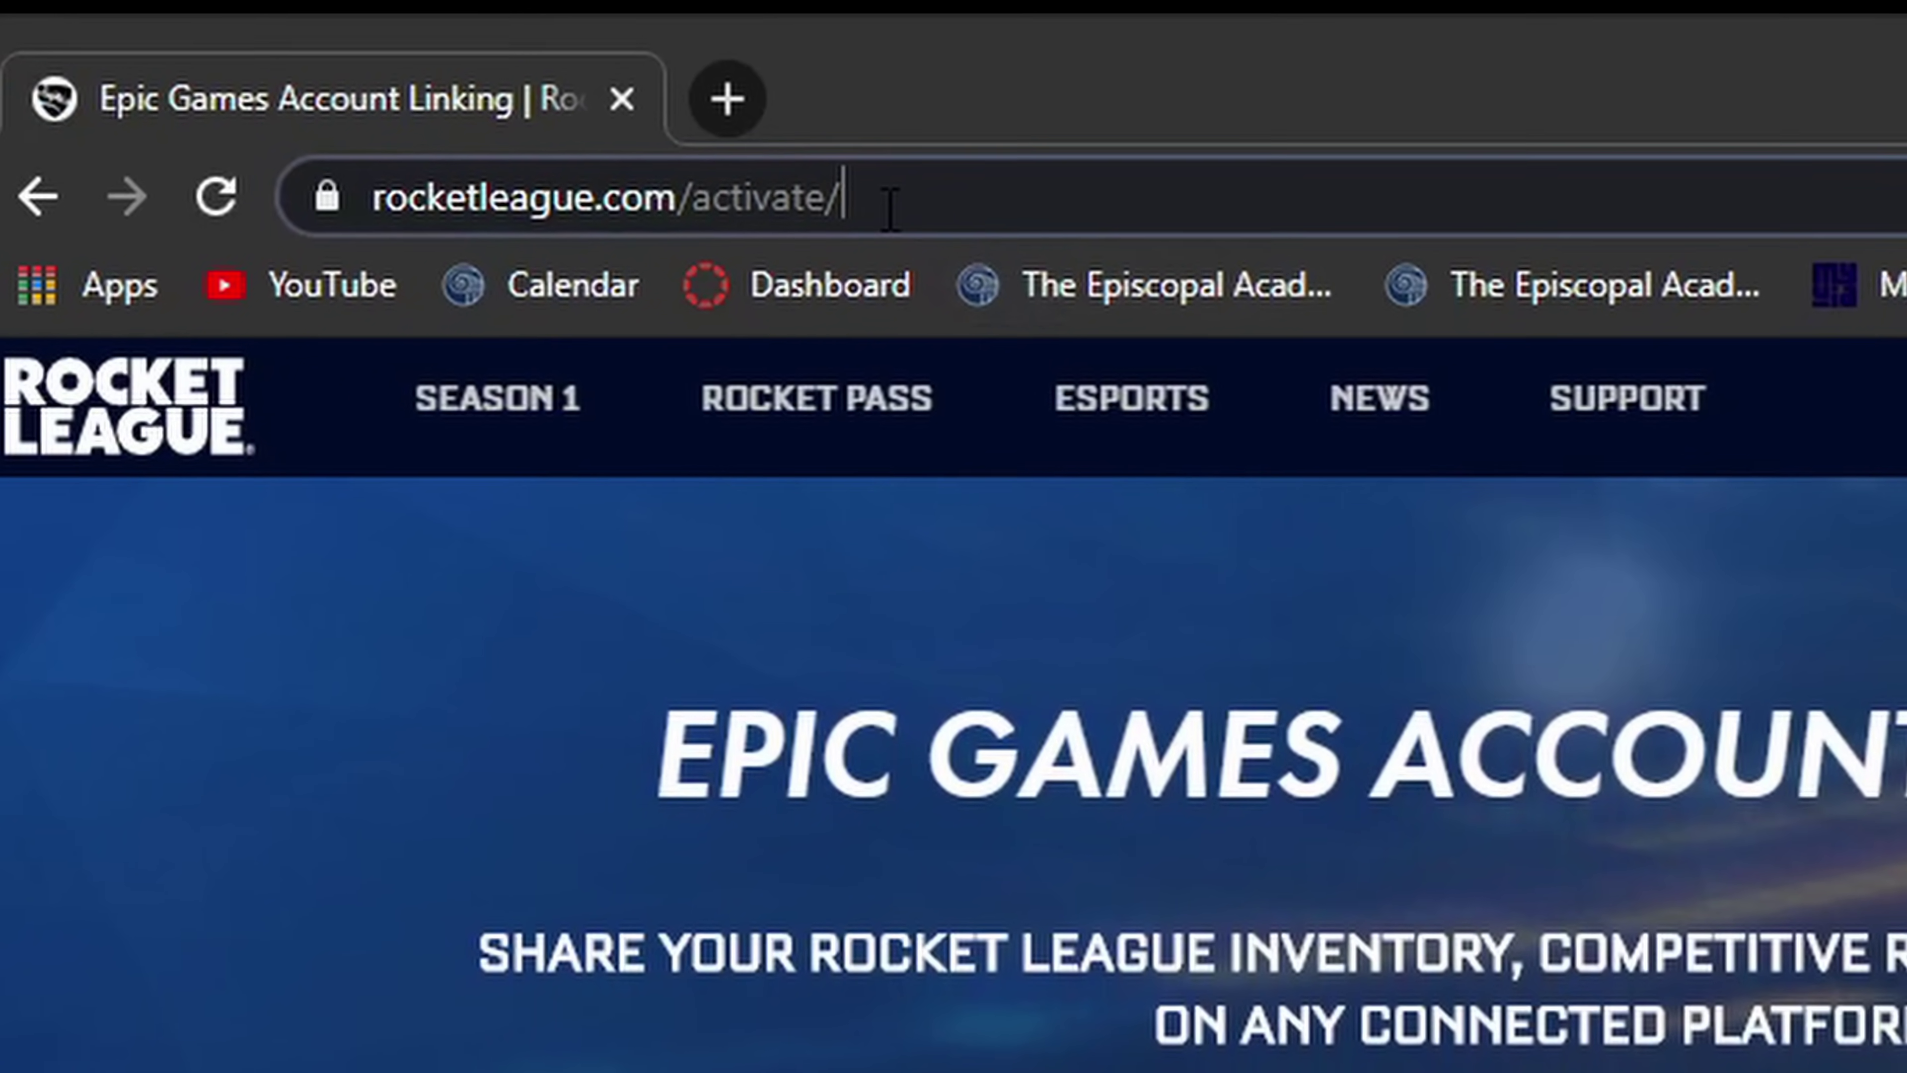
Step: Review which platforms are linked to the Epic Games account on the Rocket League site, and close the page
left_click(226, 64)
left_click(411, 64)
left_click(225, 64)
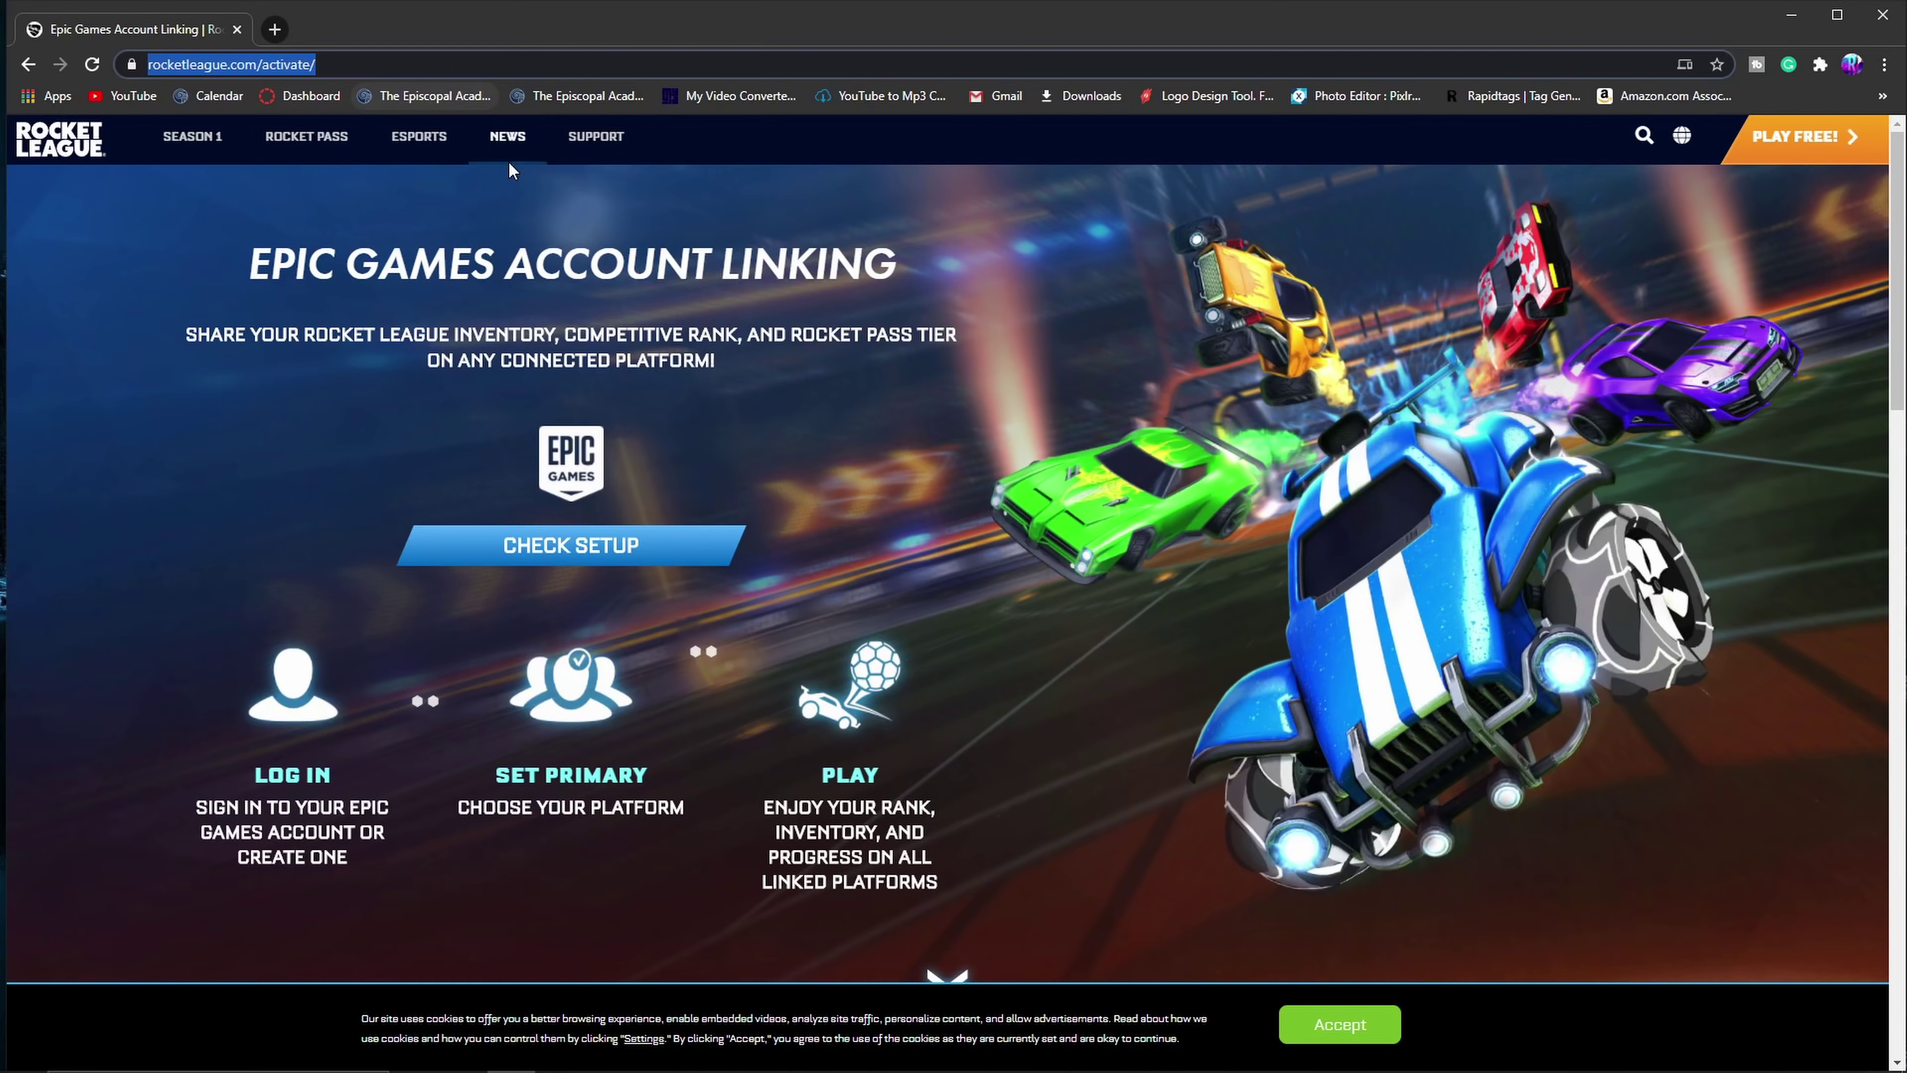
left_click(616, 344)
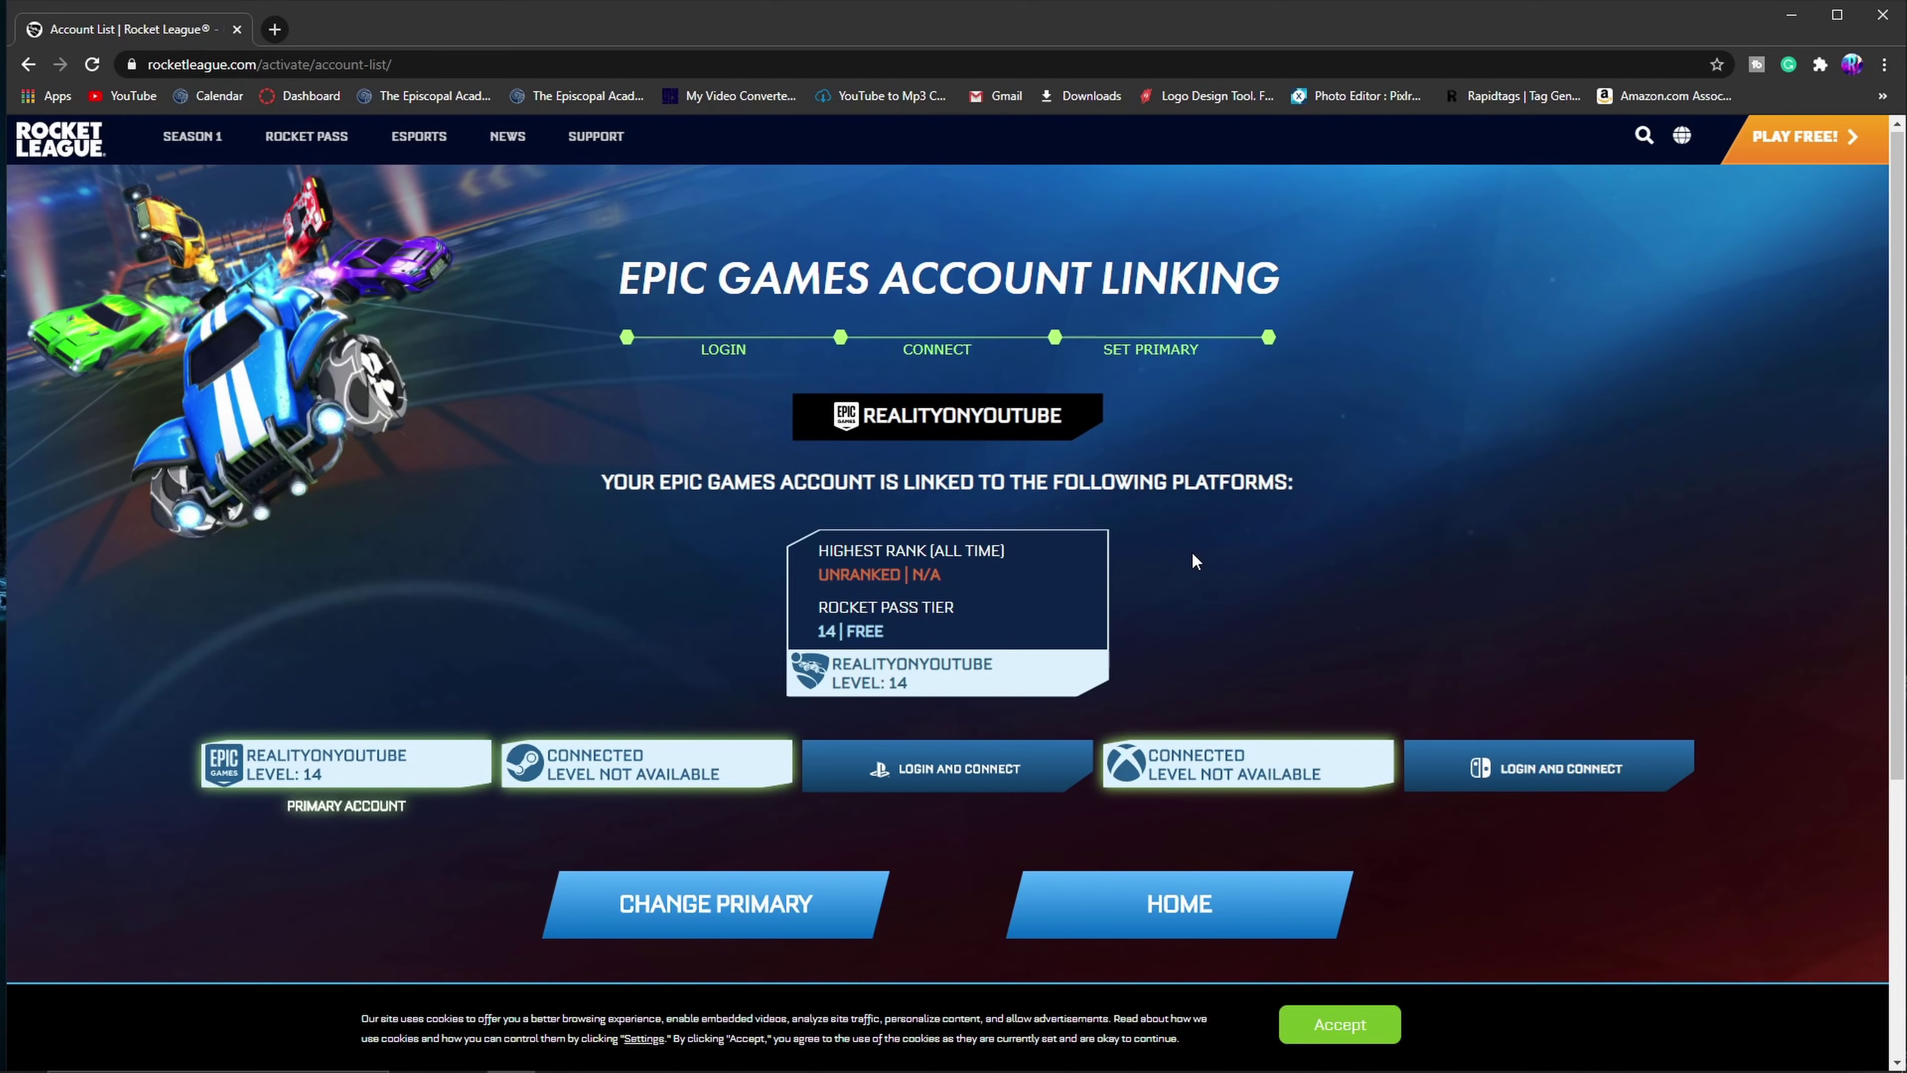
left_click(237, 29)
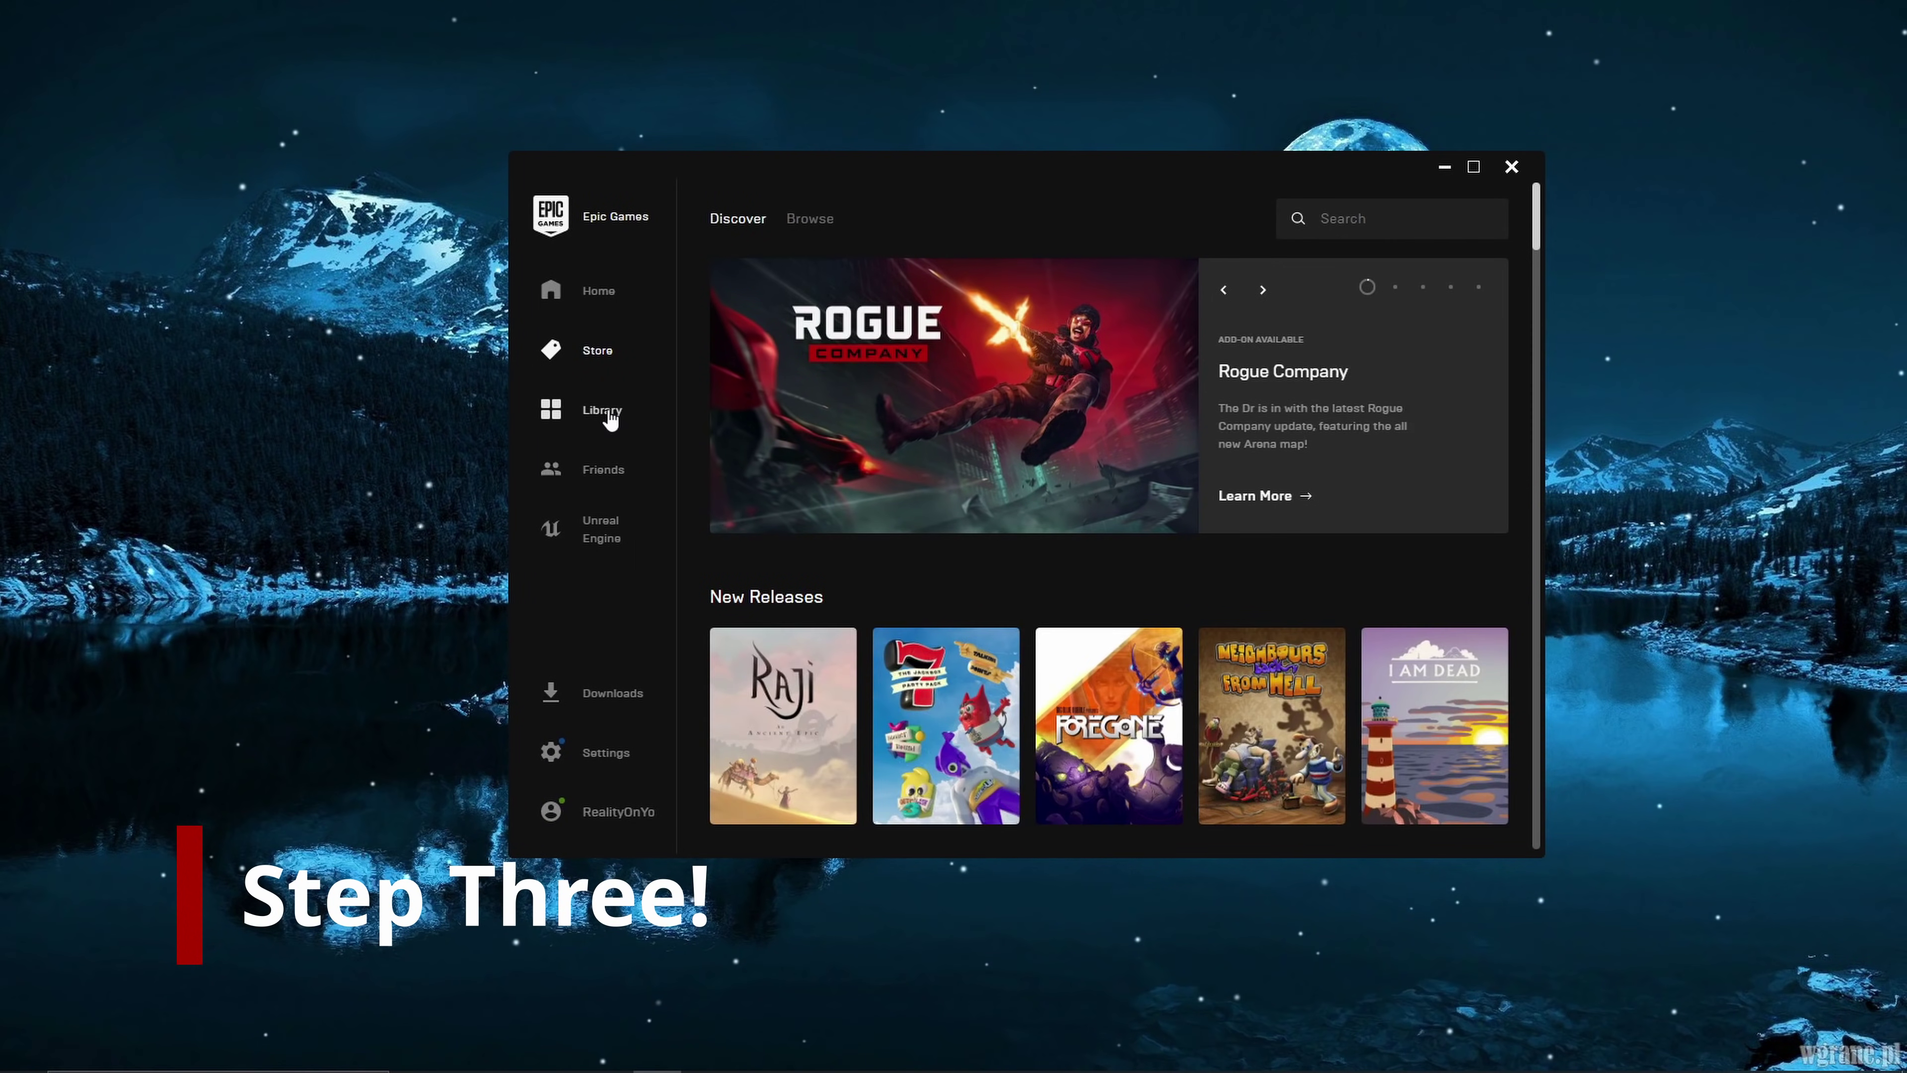
Step: In the Epic Games Launcher library, verify Rocket League's game files and close the launcher
left_click(607, 411)
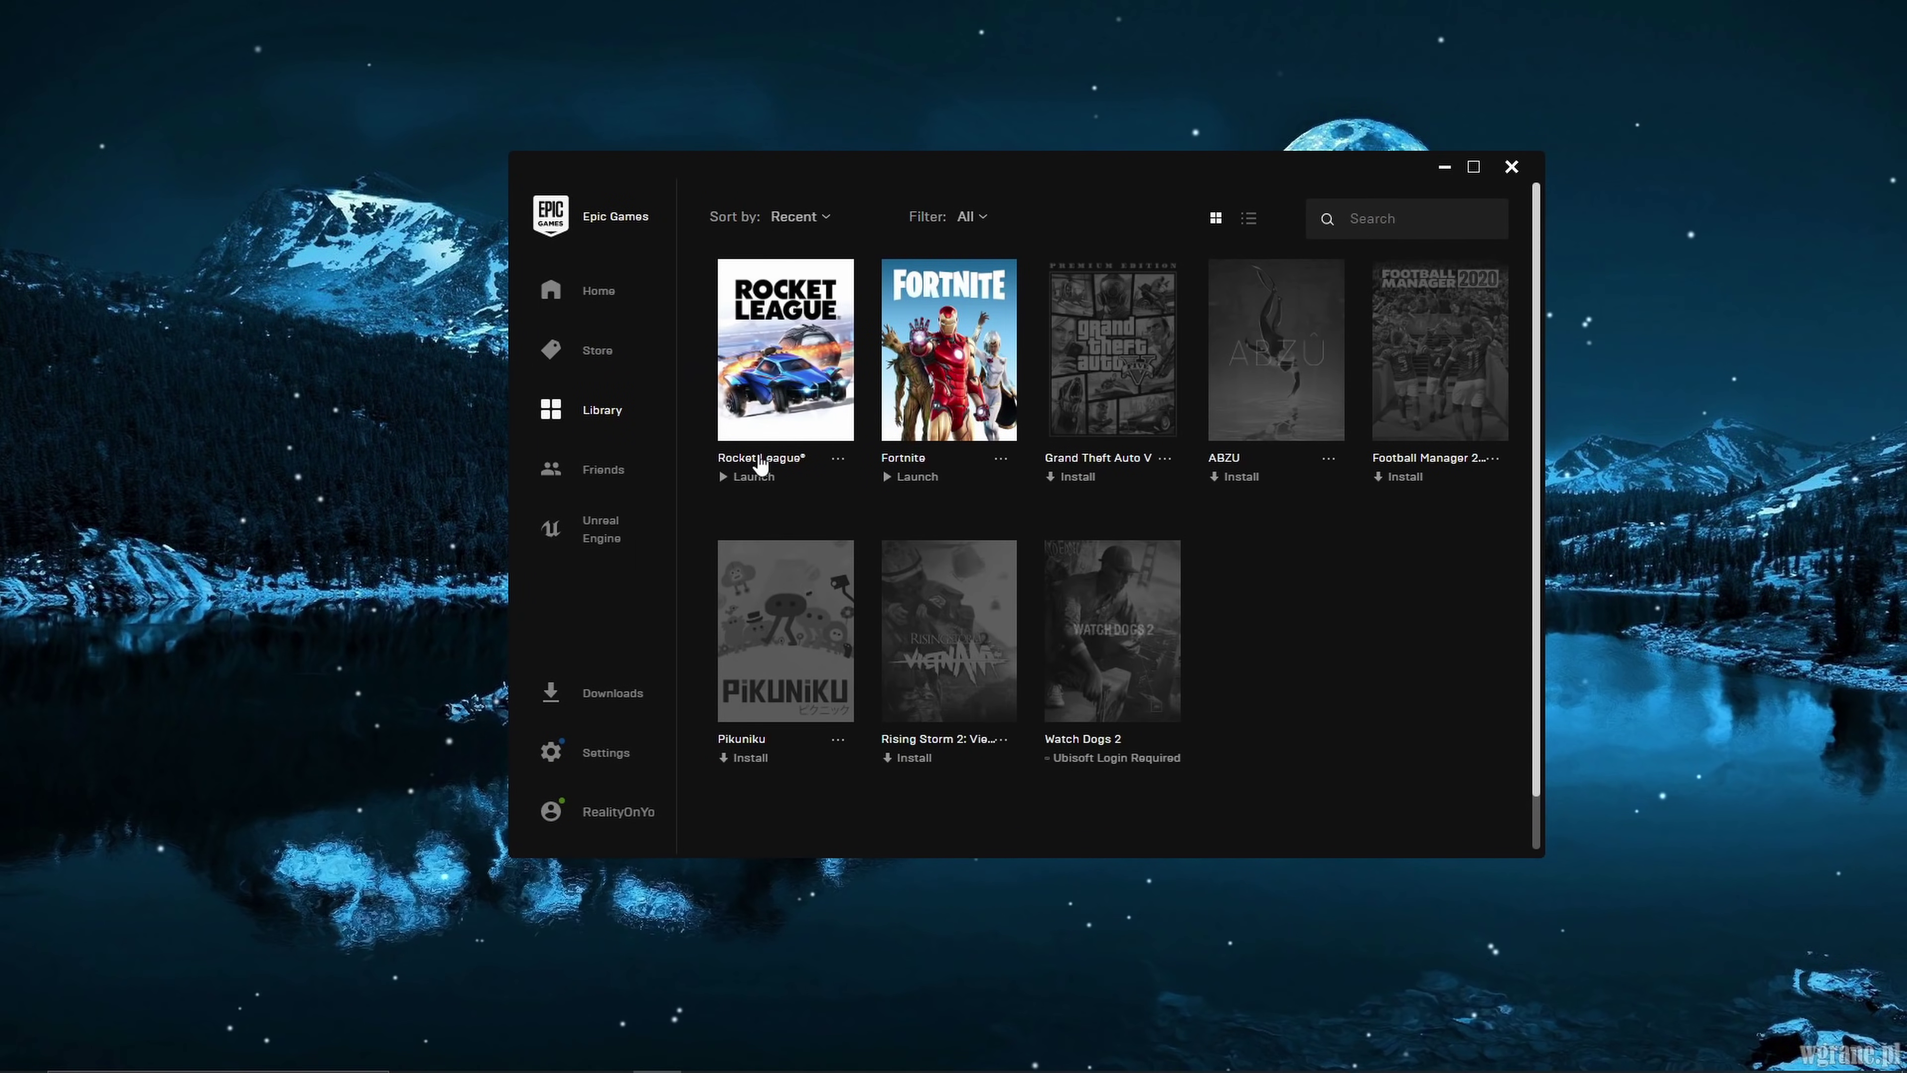
left_click(836, 462)
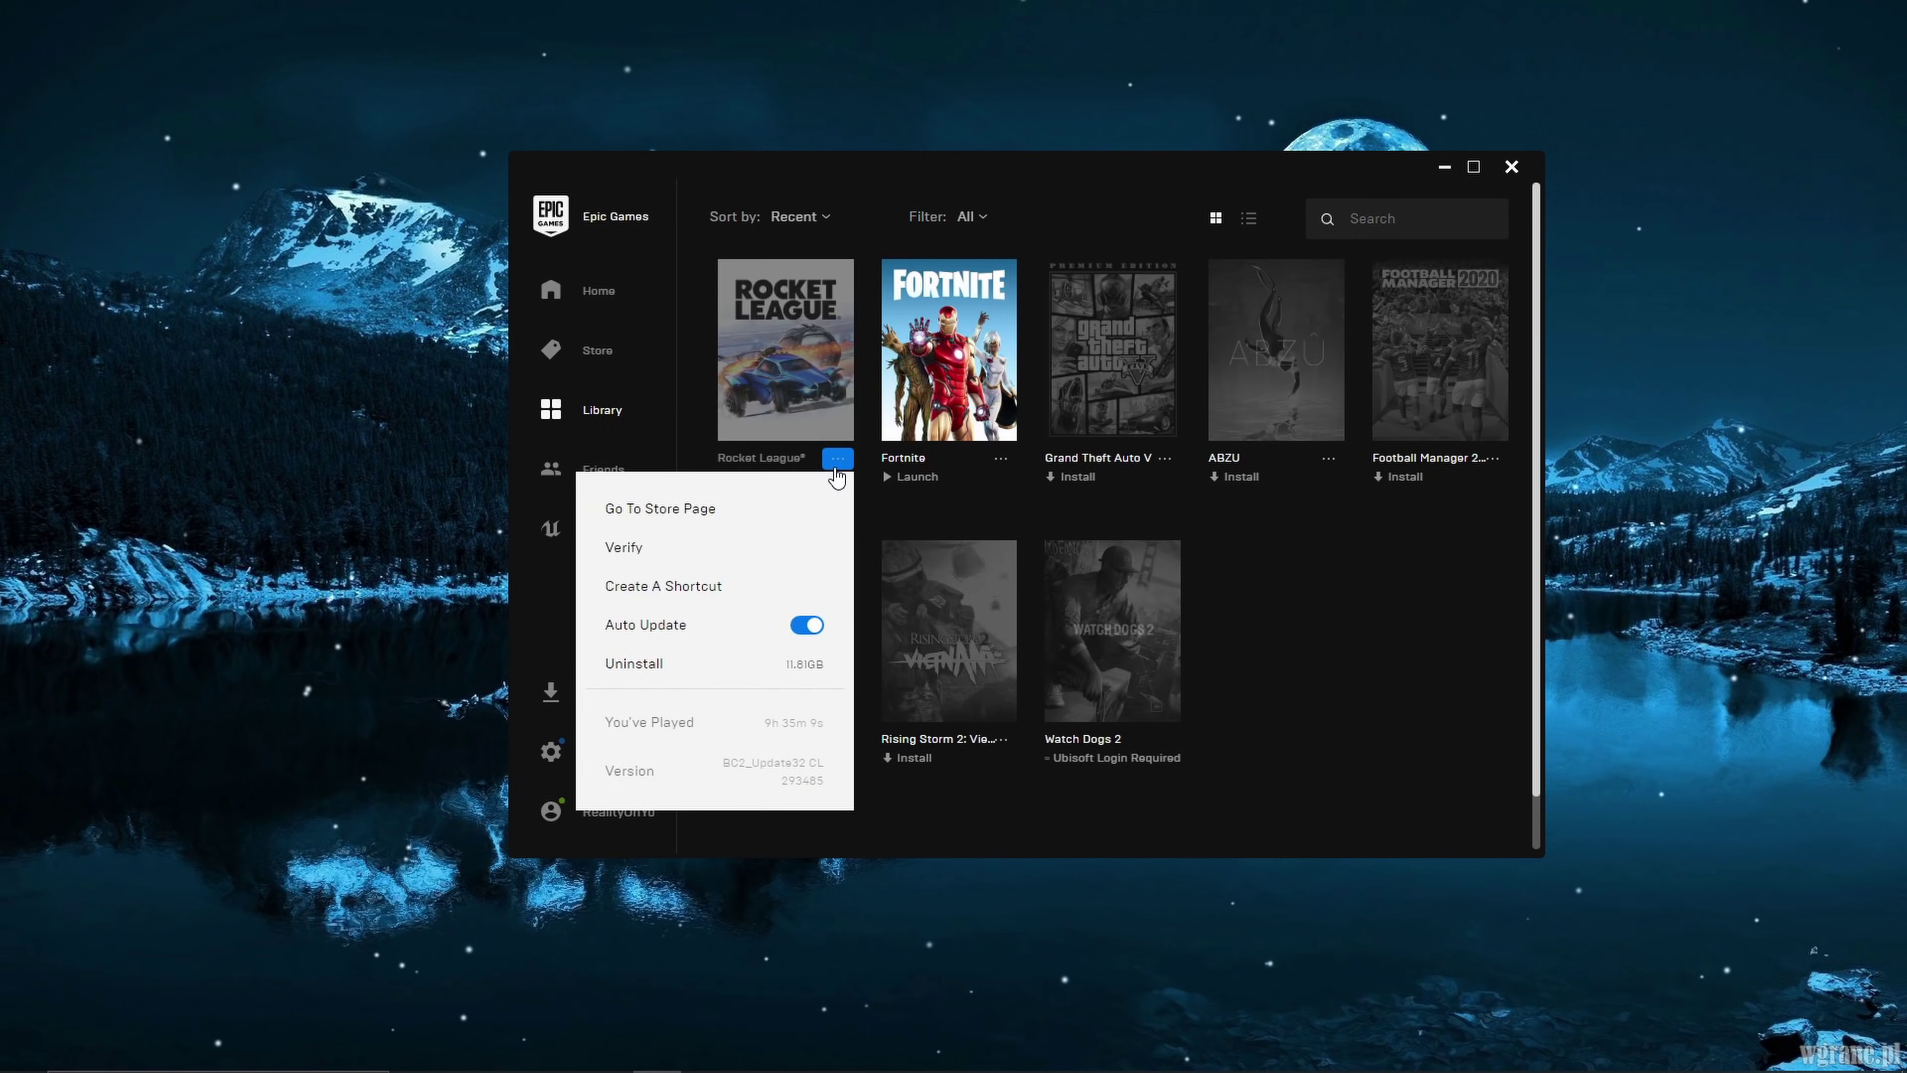
left_click(625, 551)
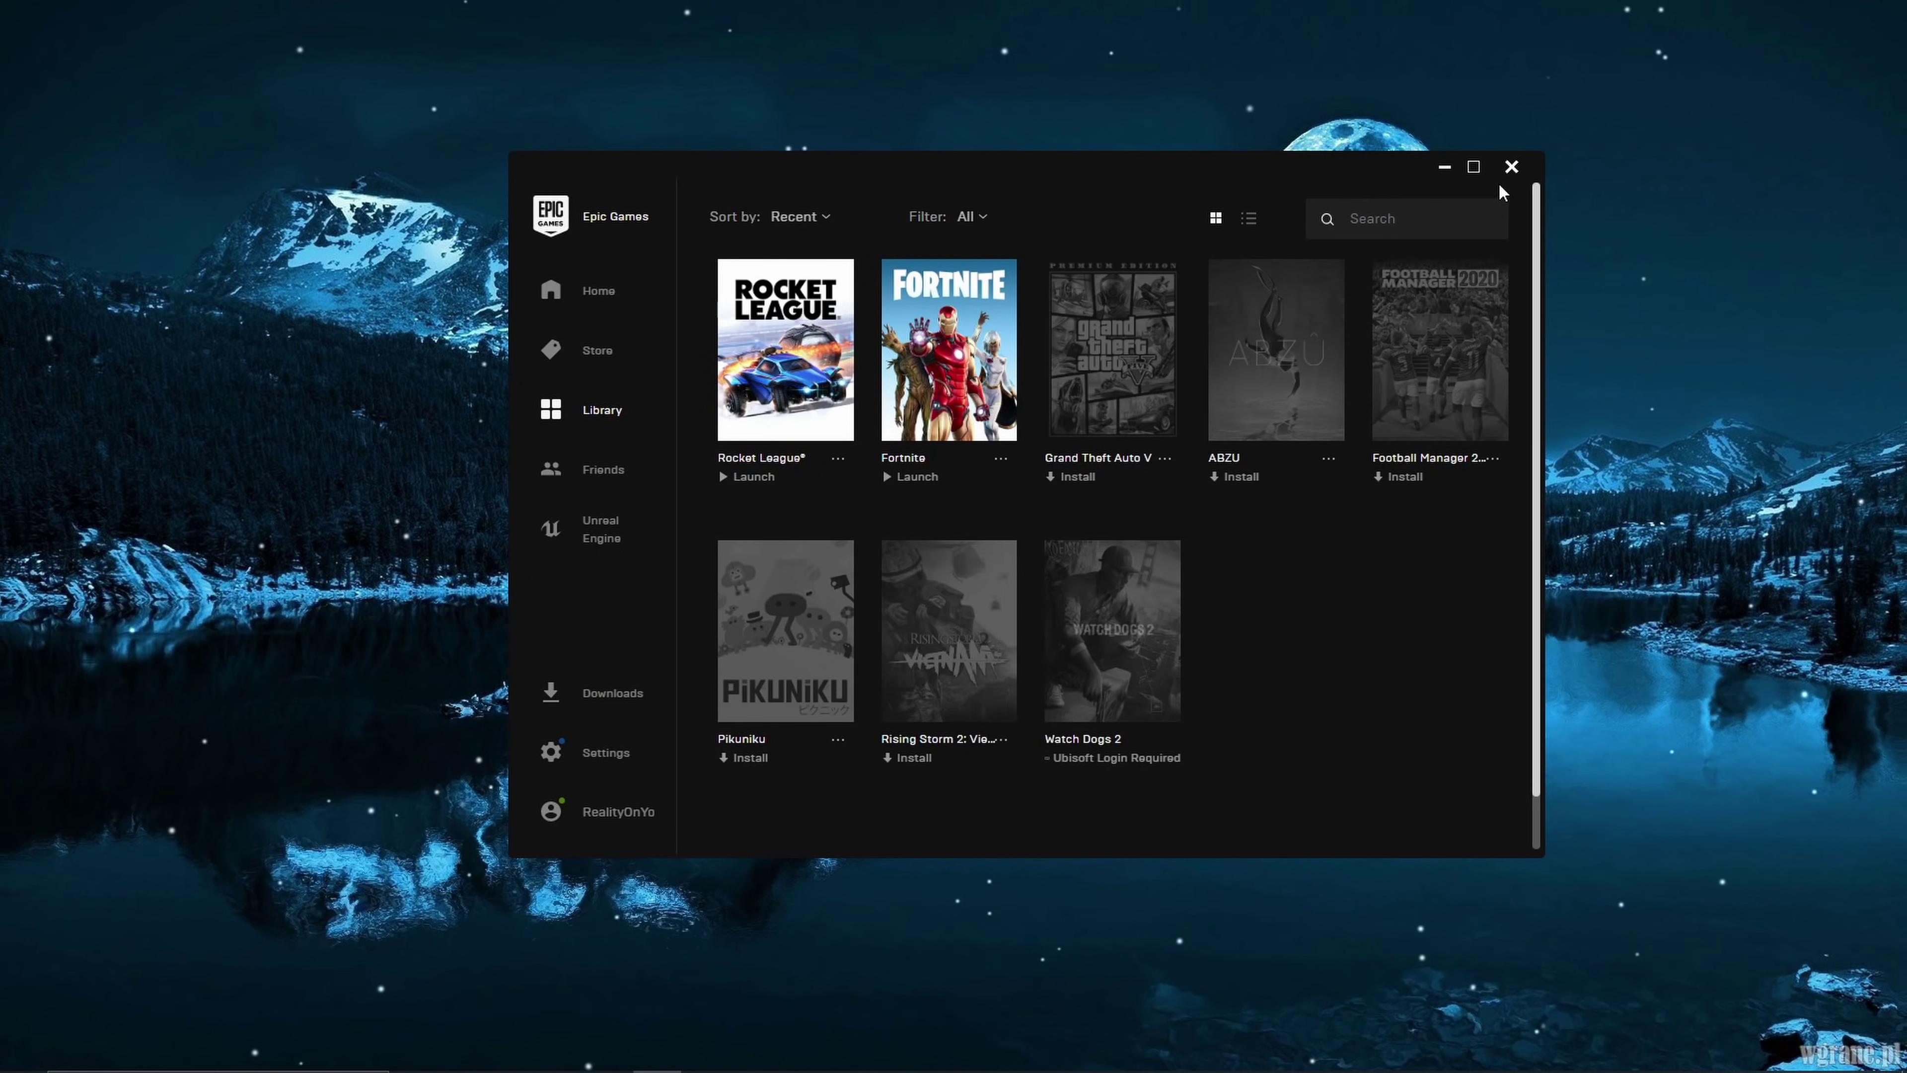
left_click(1512, 166)
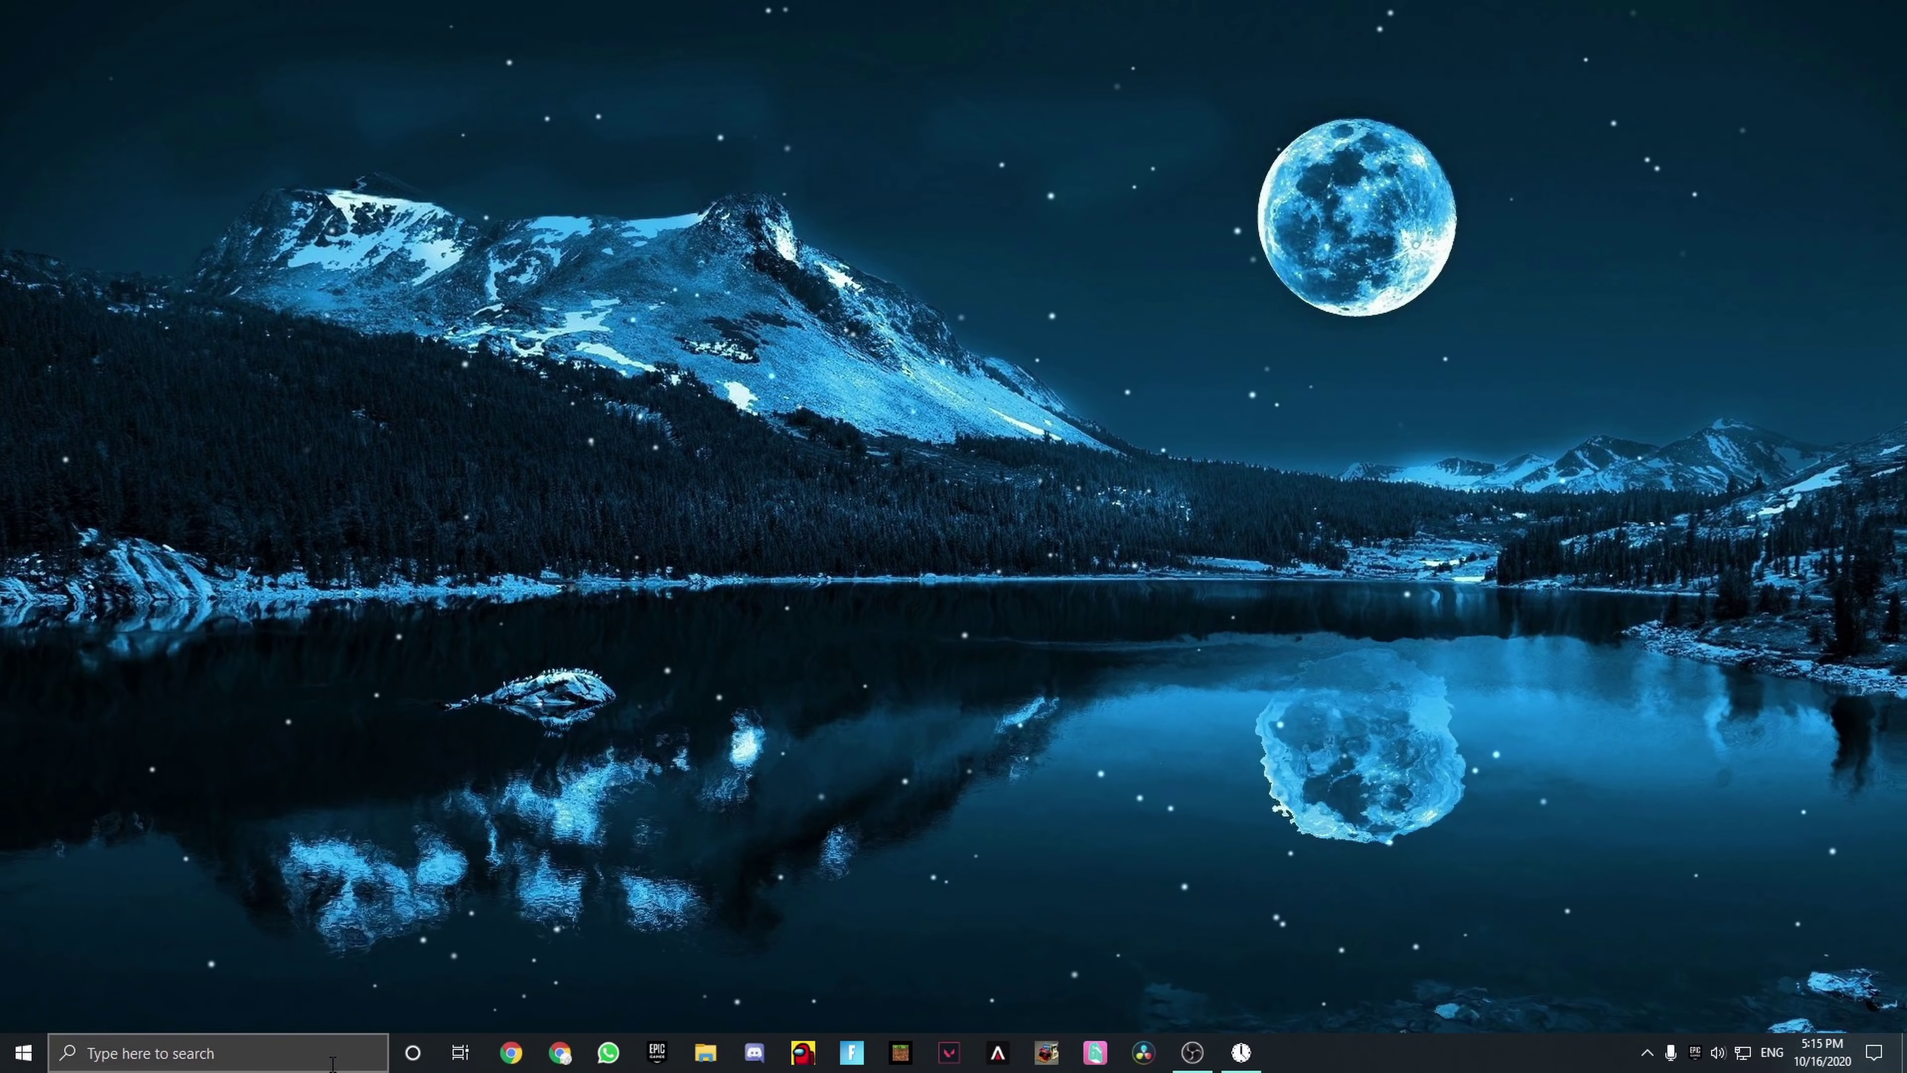
Step: Search Windows for "Window" and open Windows Defender Firewall with Advanced Security
left_click(322, 1052)
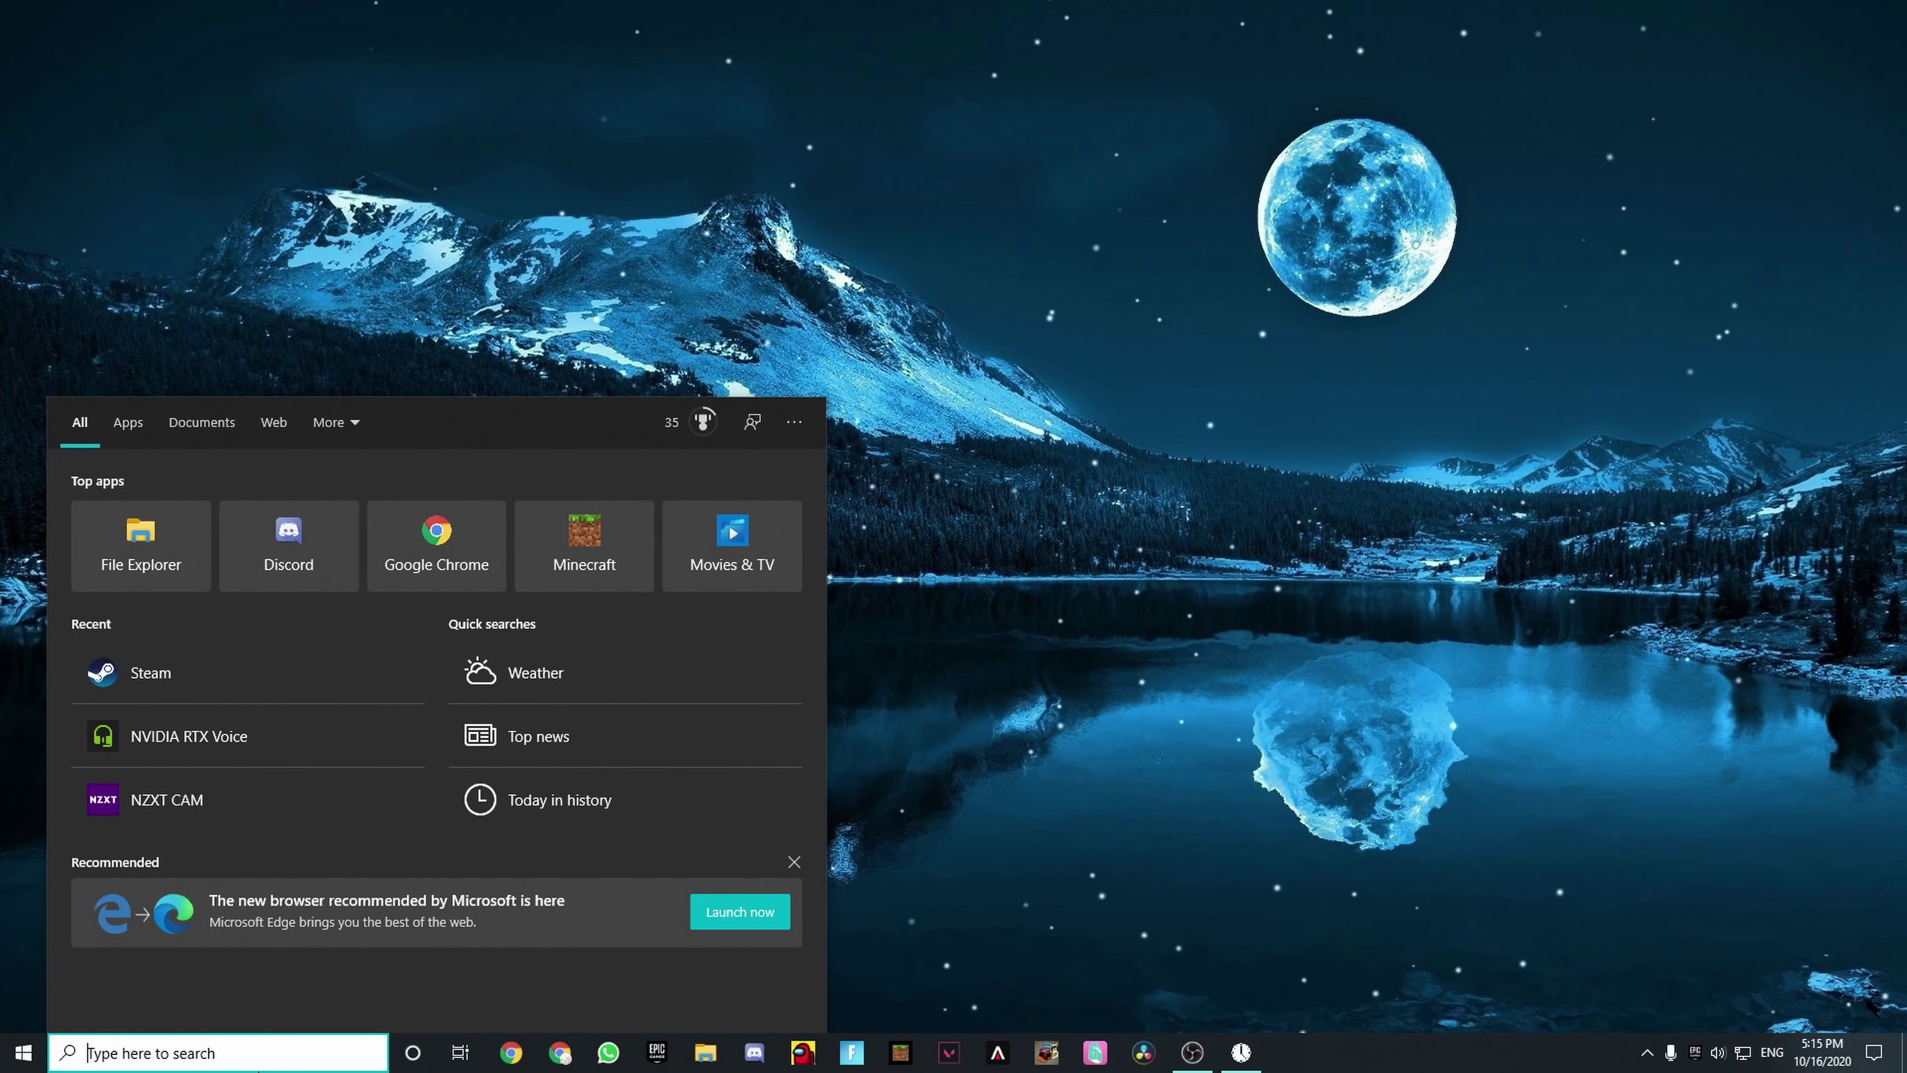
type("Window")
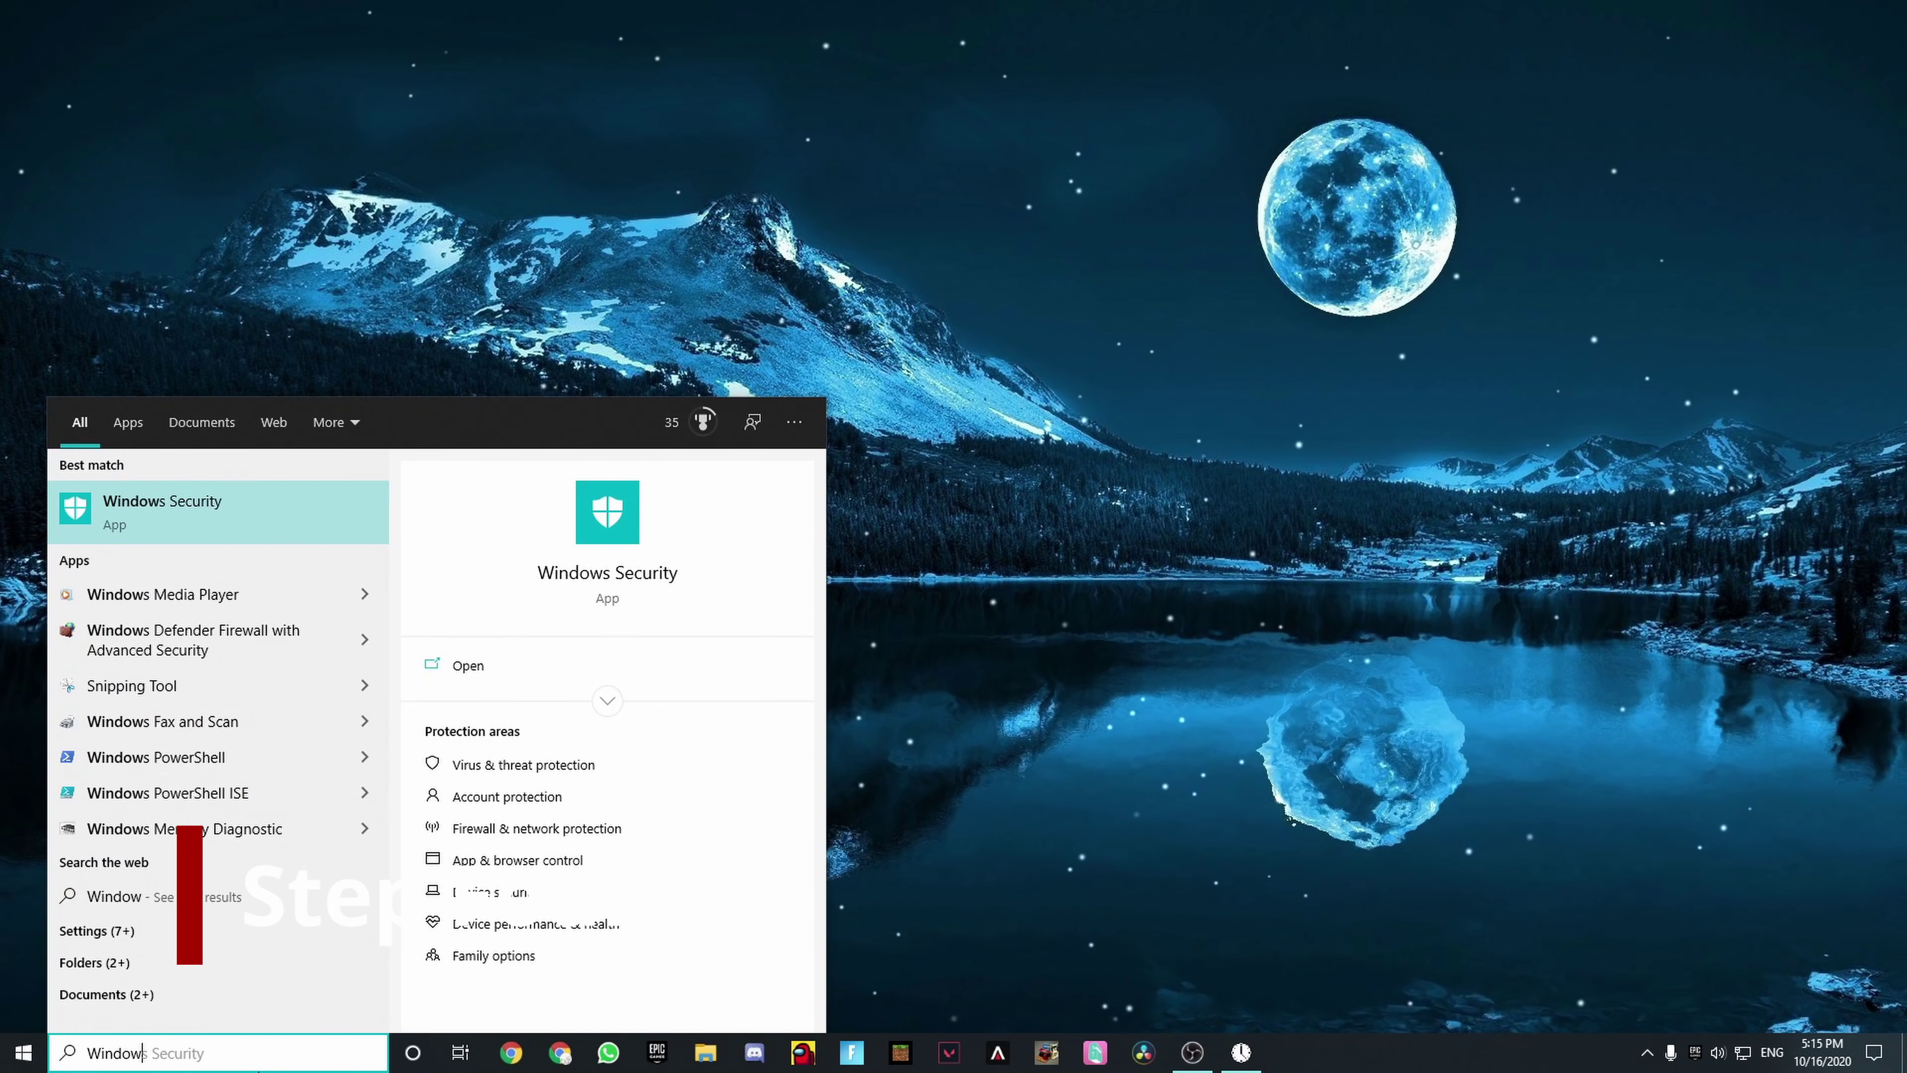
left_click(243, 630)
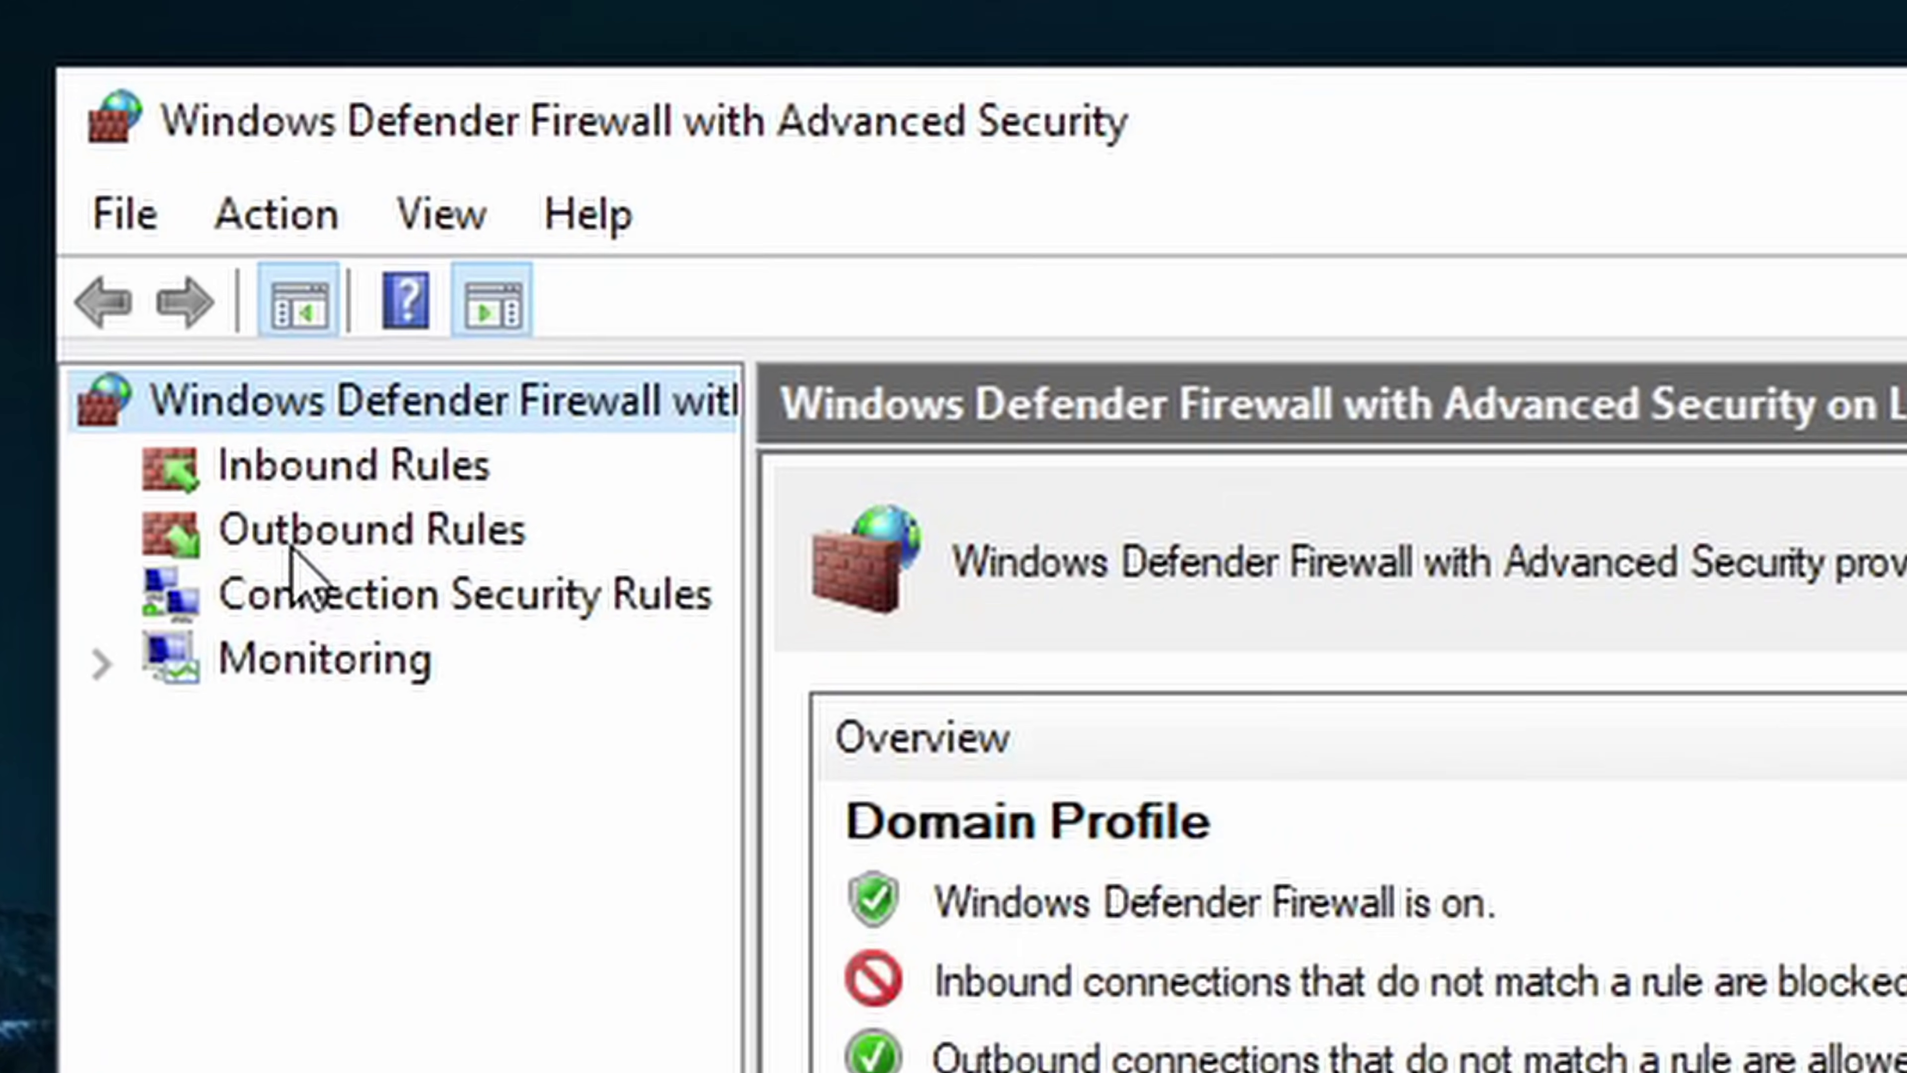
Step: Start a new inbound firewall rule of the Program type and go to its program settings
left_click(361, 507)
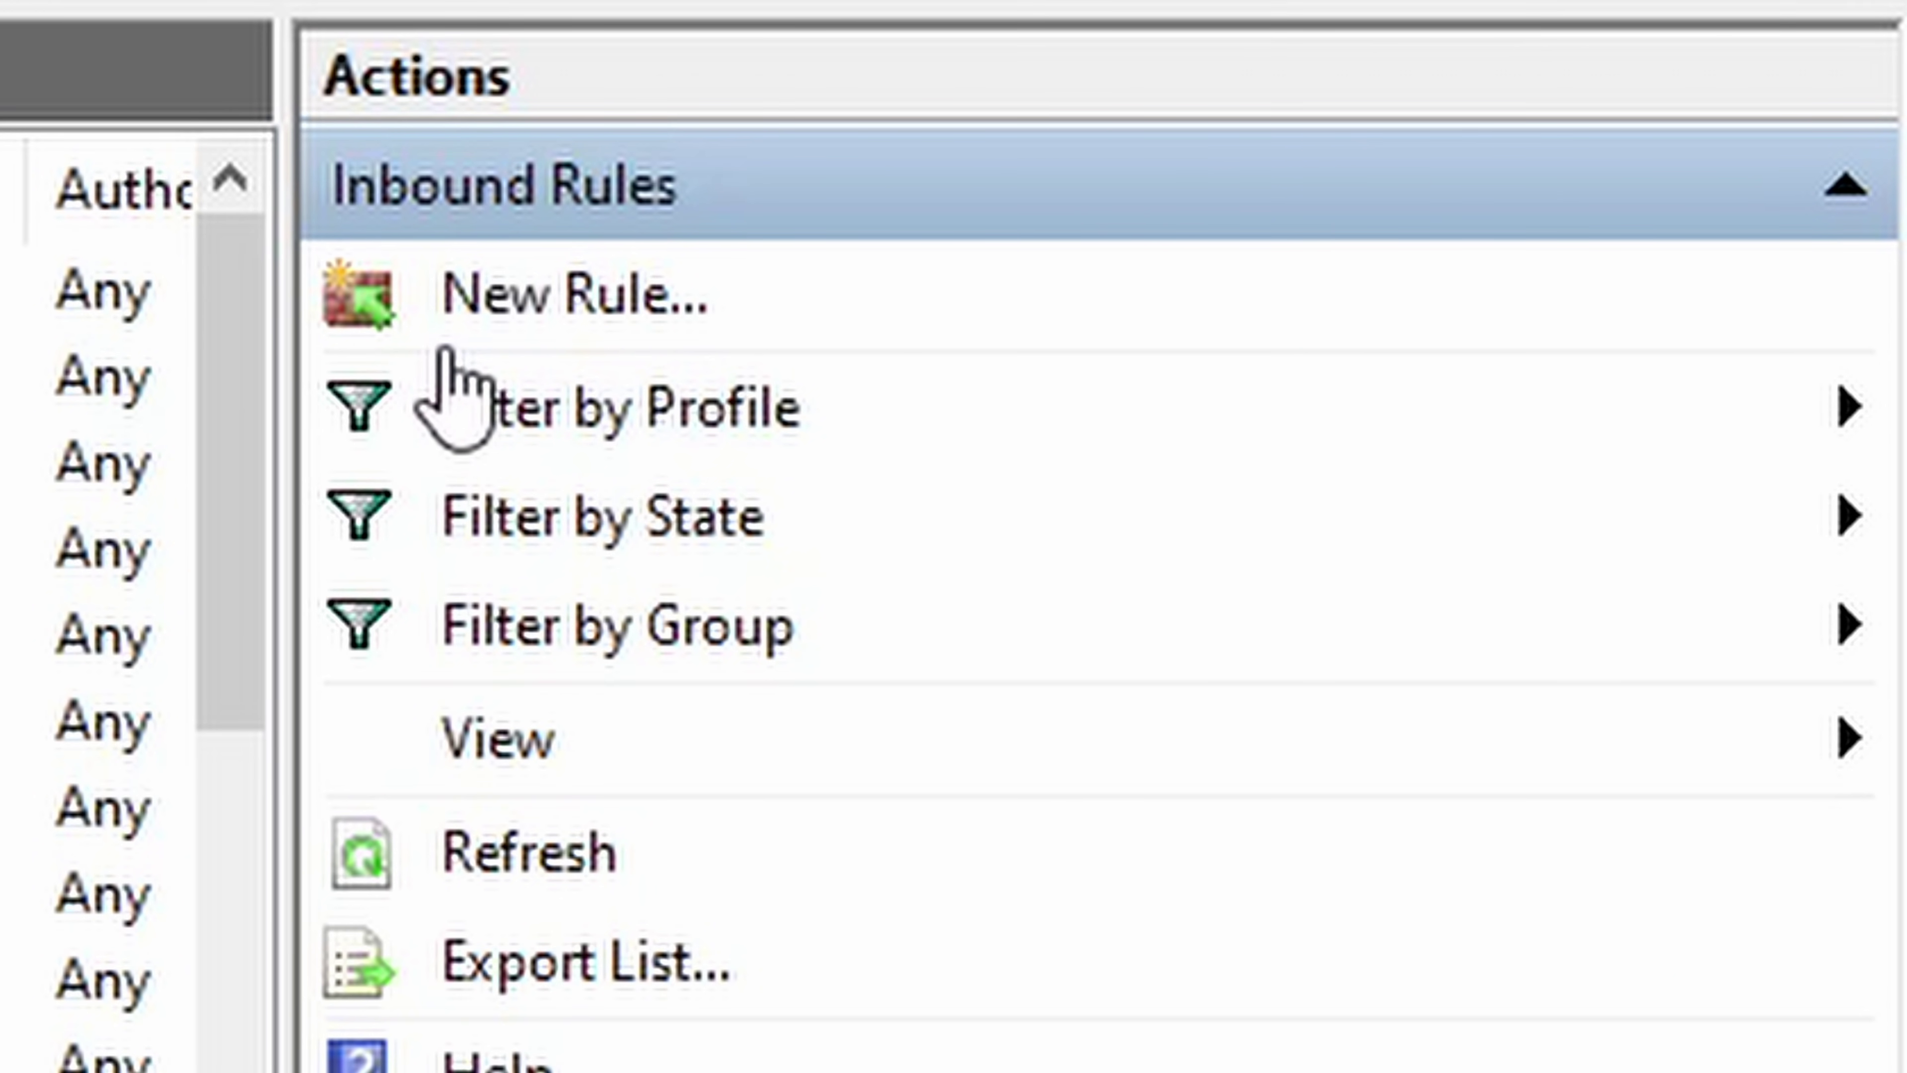
left_click(466, 308)
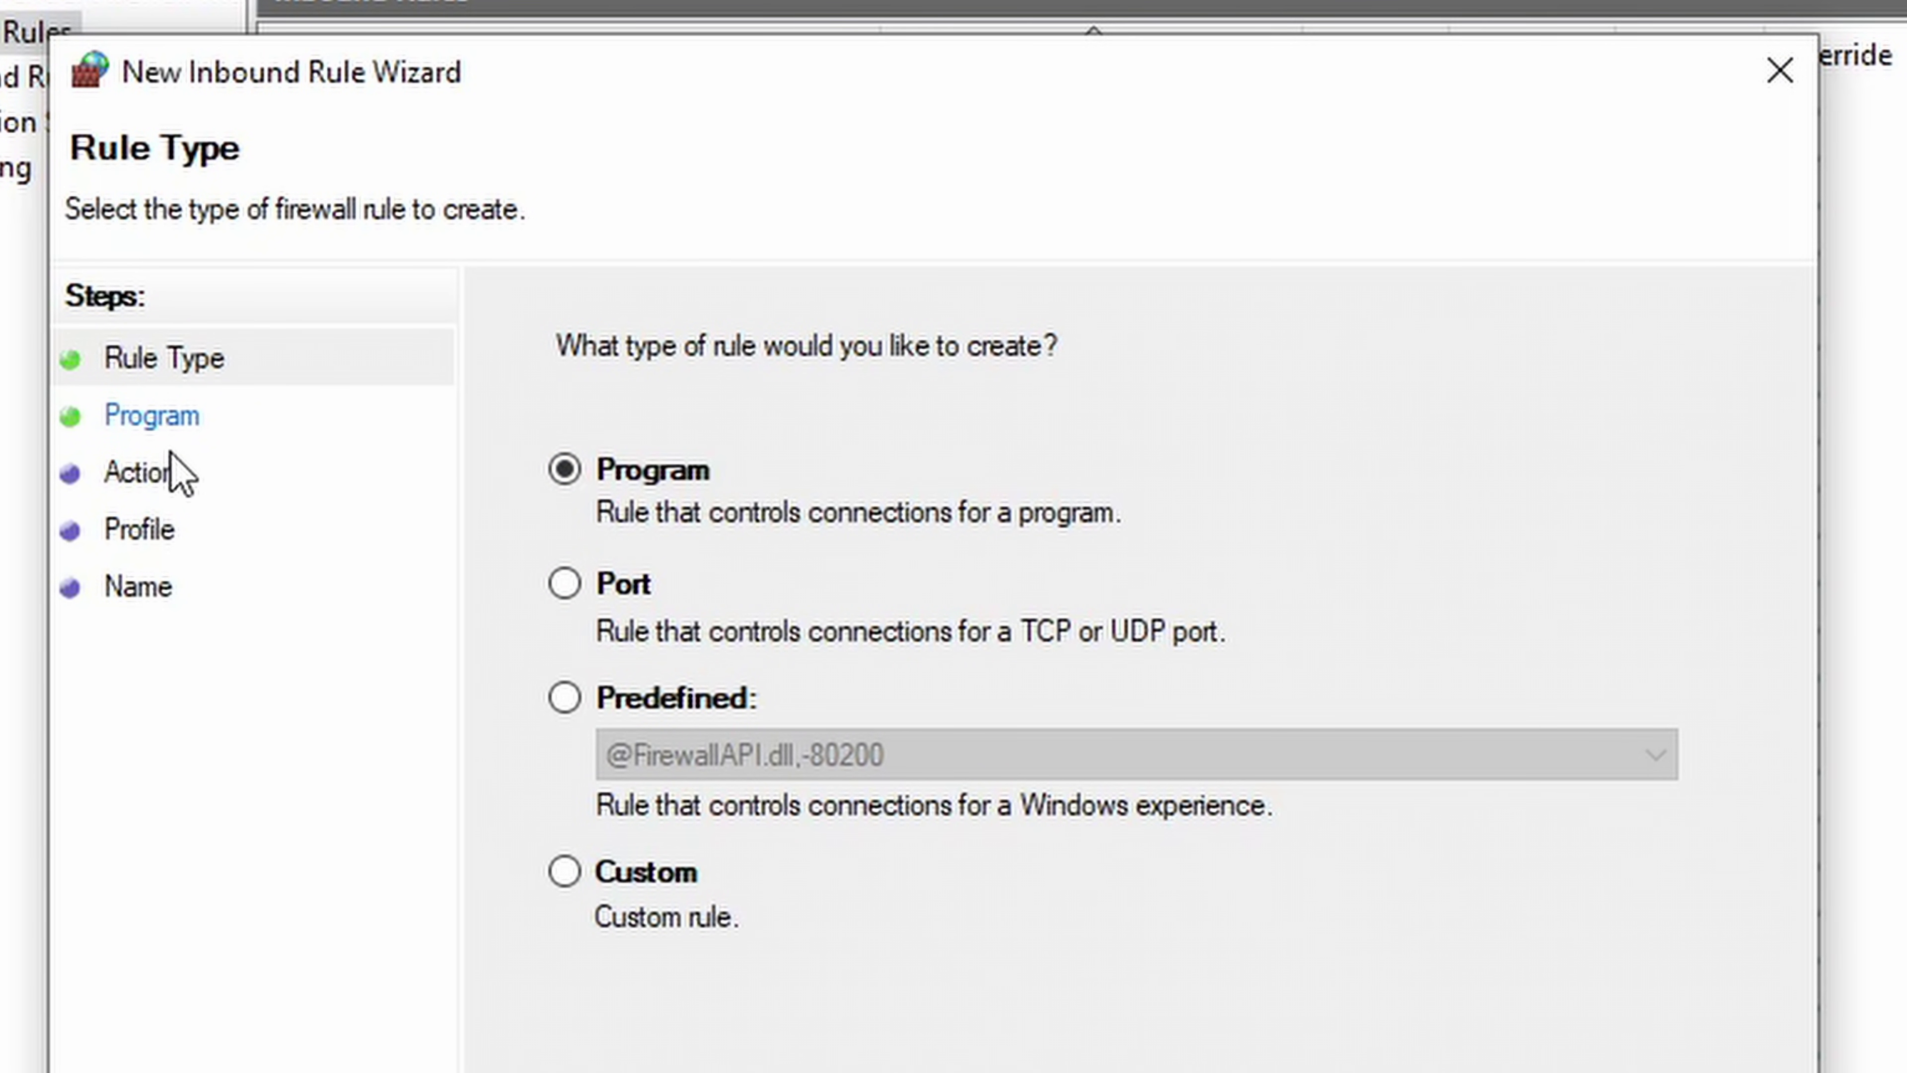
left_click(150, 417)
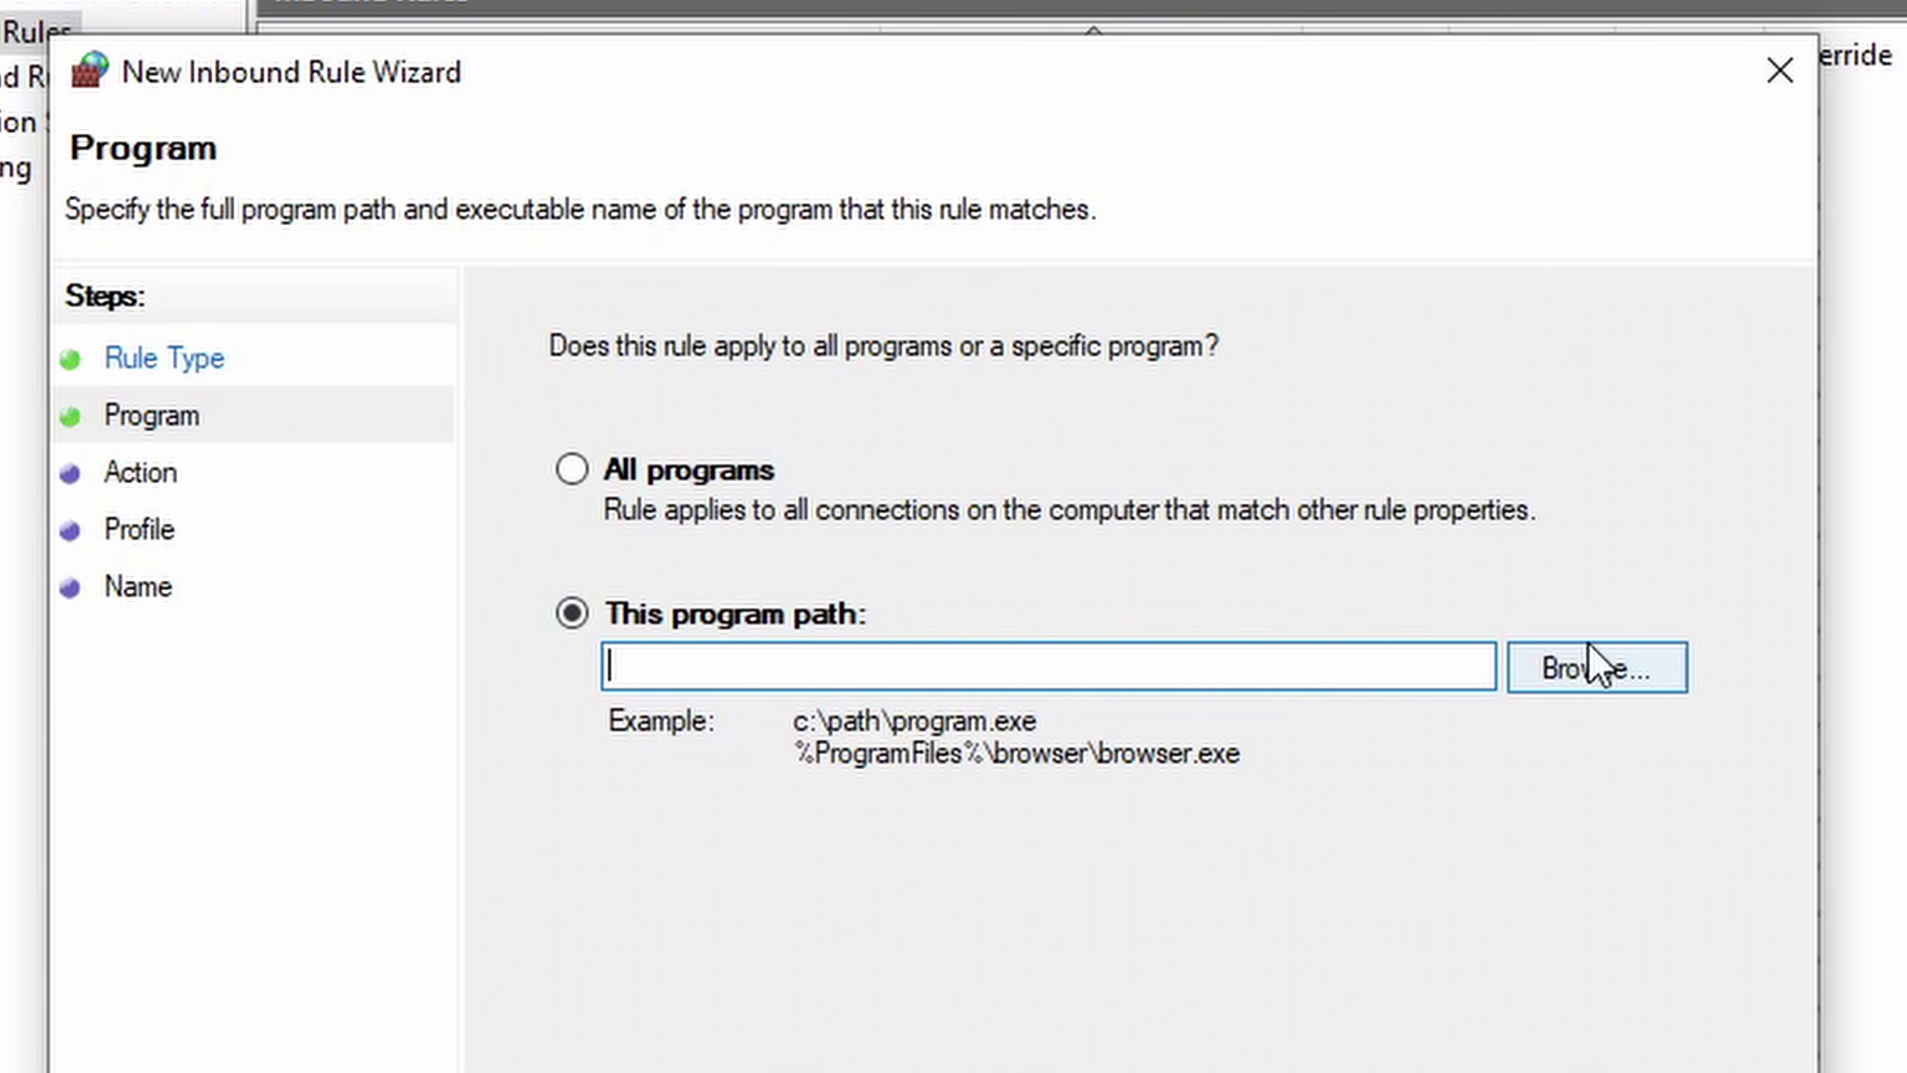
Step: Browse the PC for "rocket league", copy the Rocket League folder from the results, and leave the file browser
left_click(1588, 668)
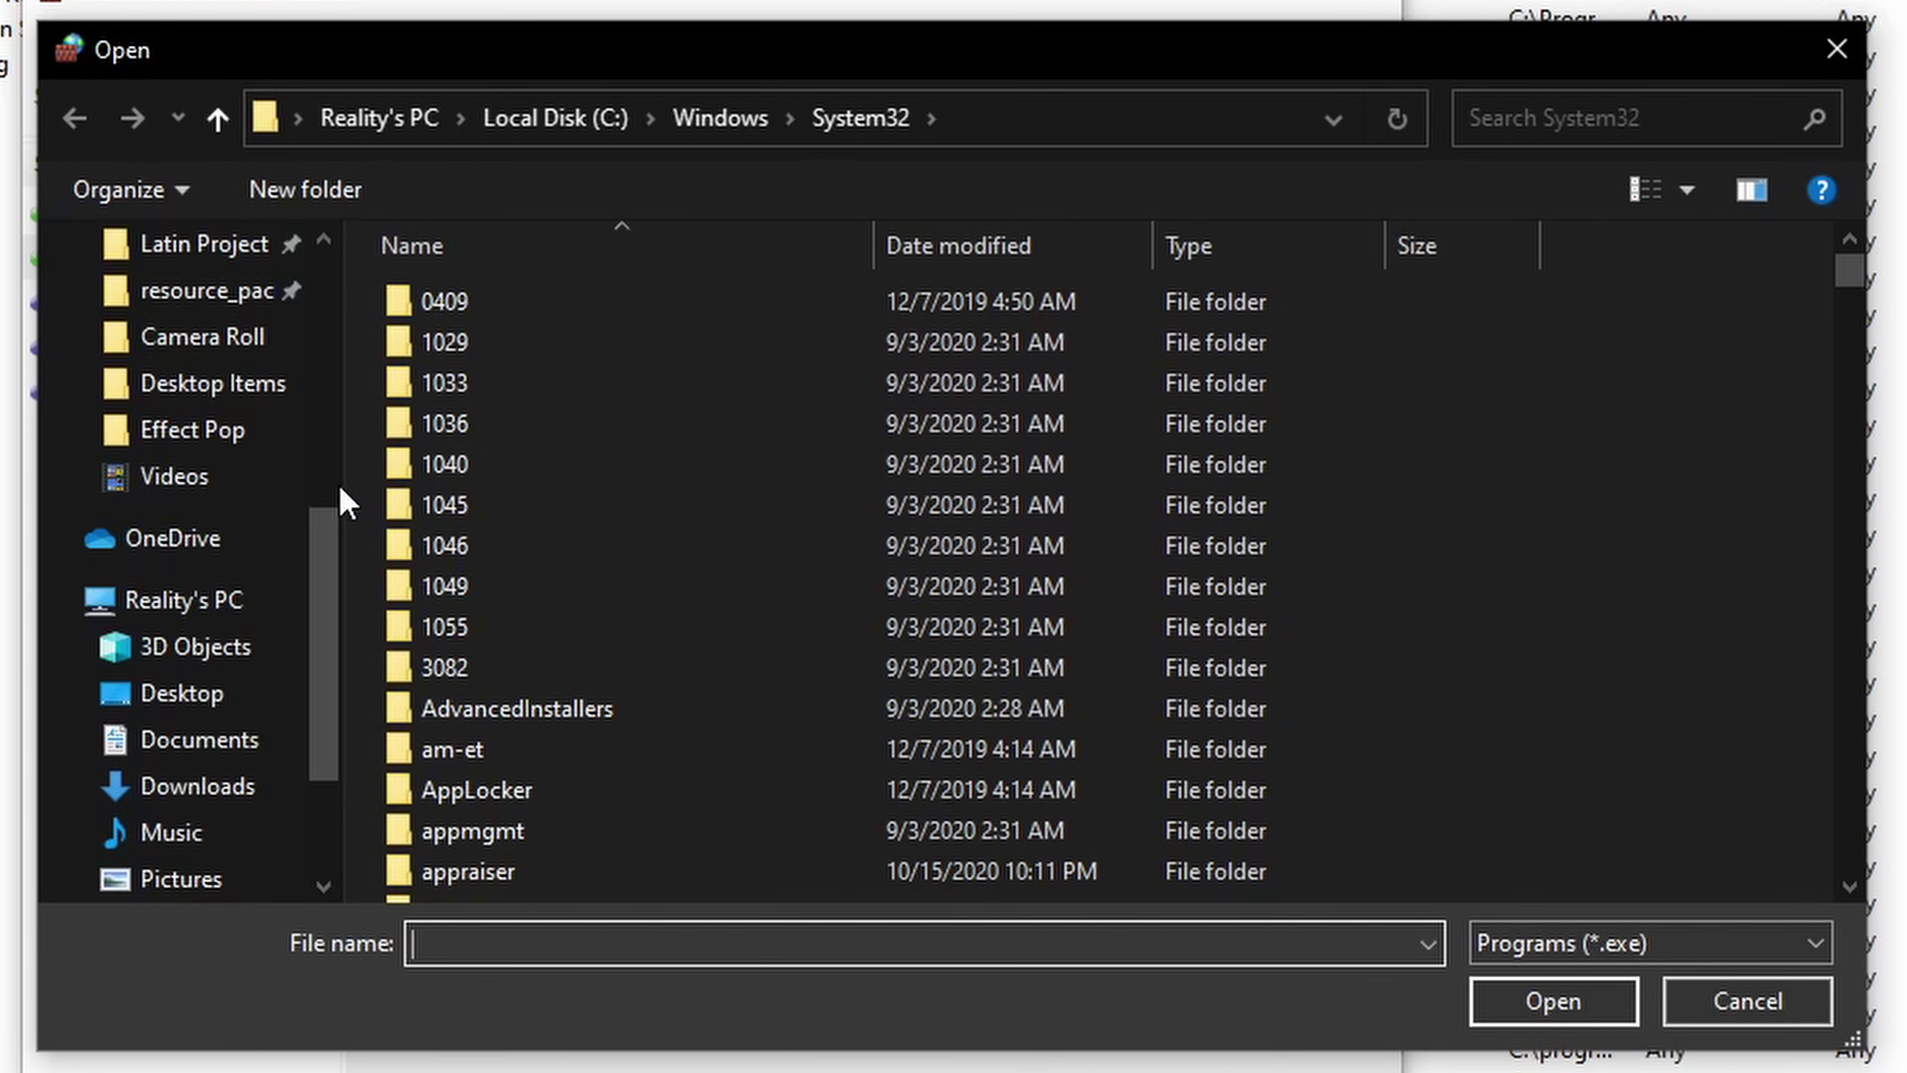
scroll(323, 511, "down", 1)
left_click(180, 554)
left_click(1652, 118)
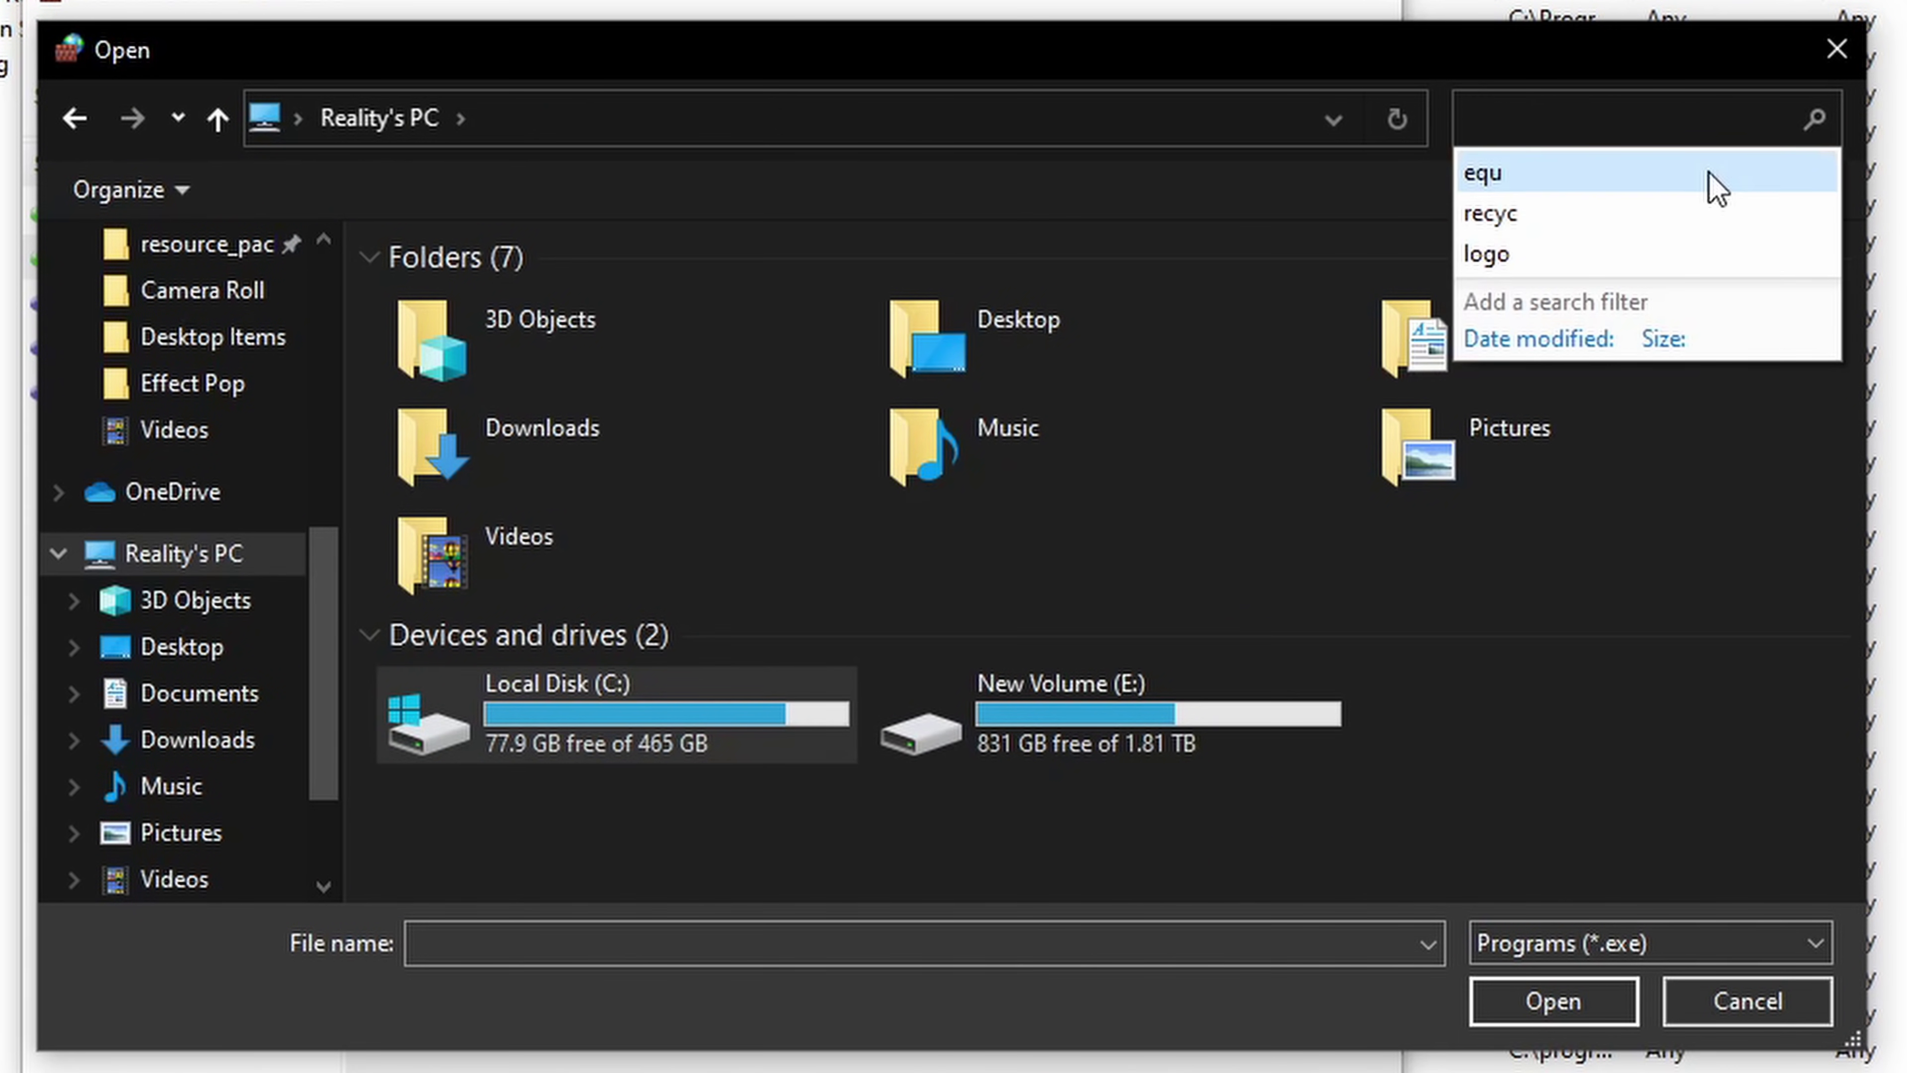
type("rocket league")
left_click(488, 375)
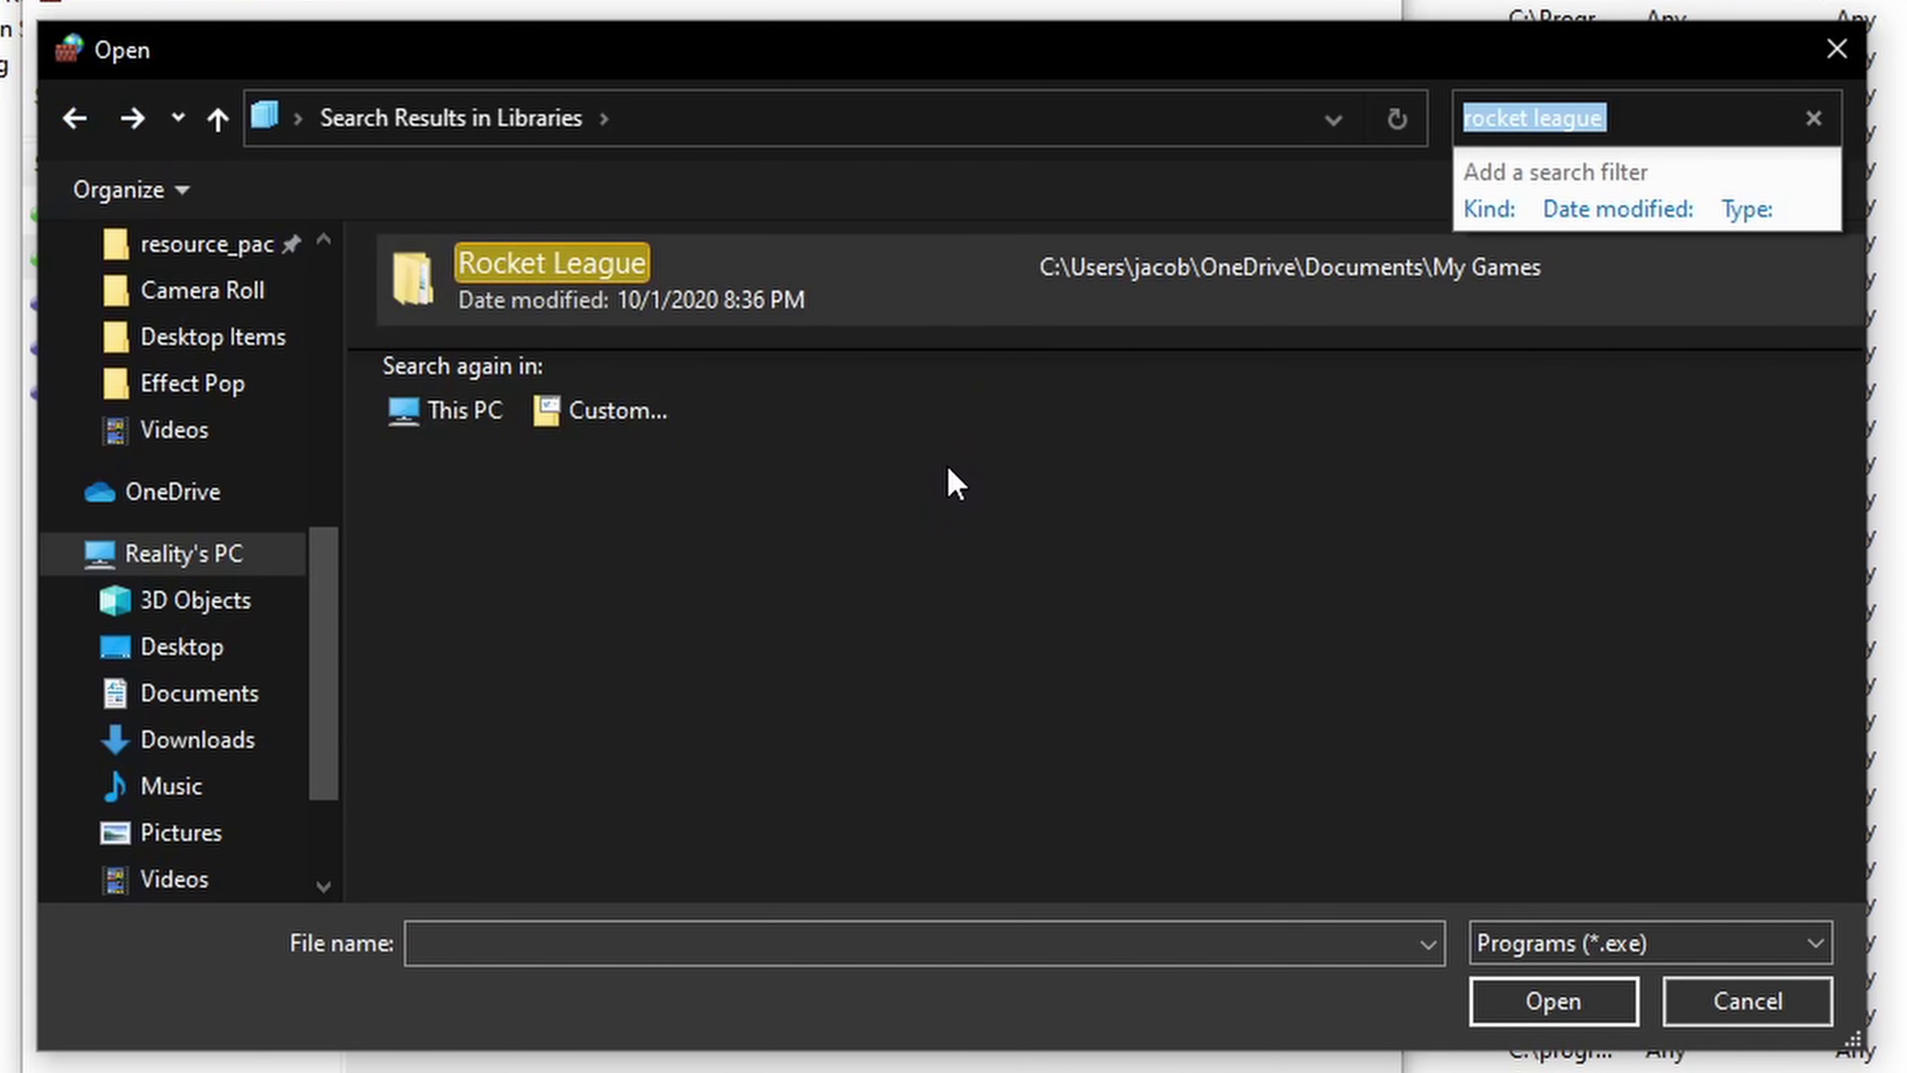
right_click(702, 309)
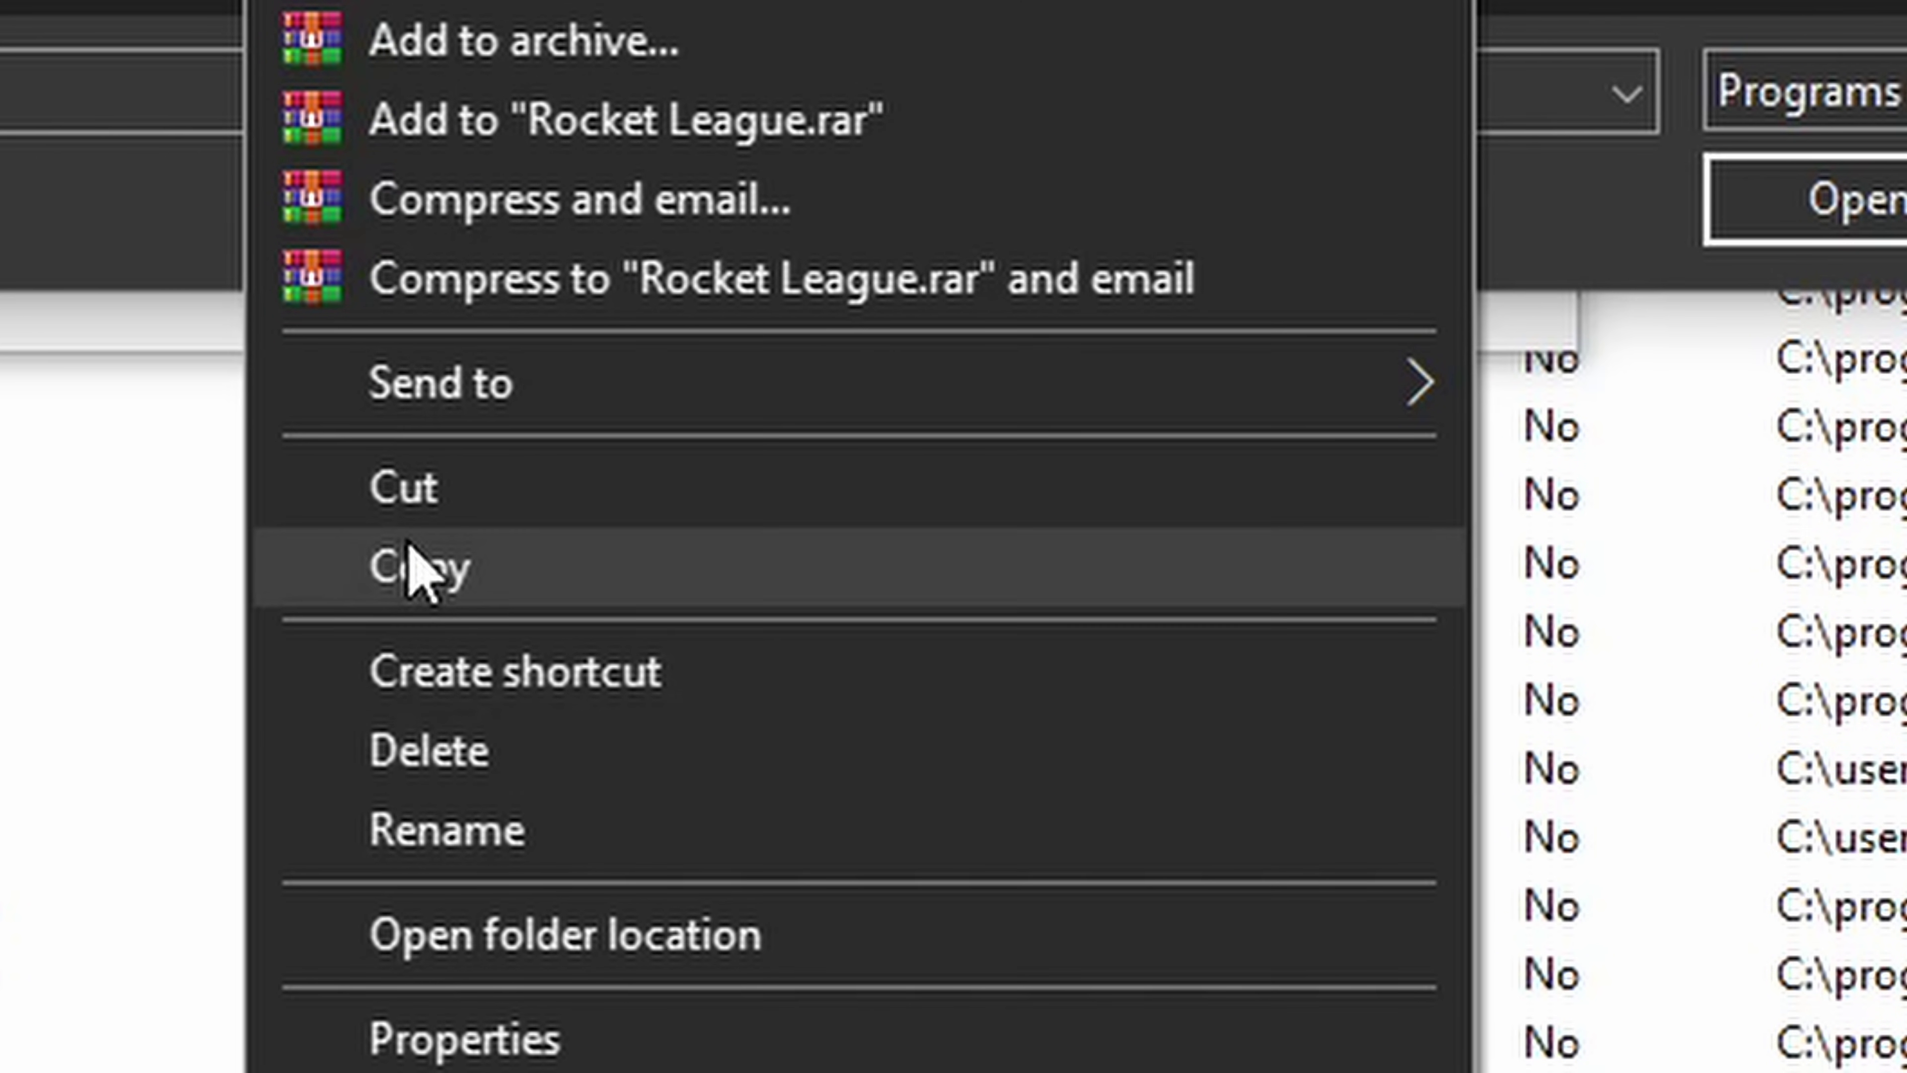
left_click(451, 564)
key("Escape")
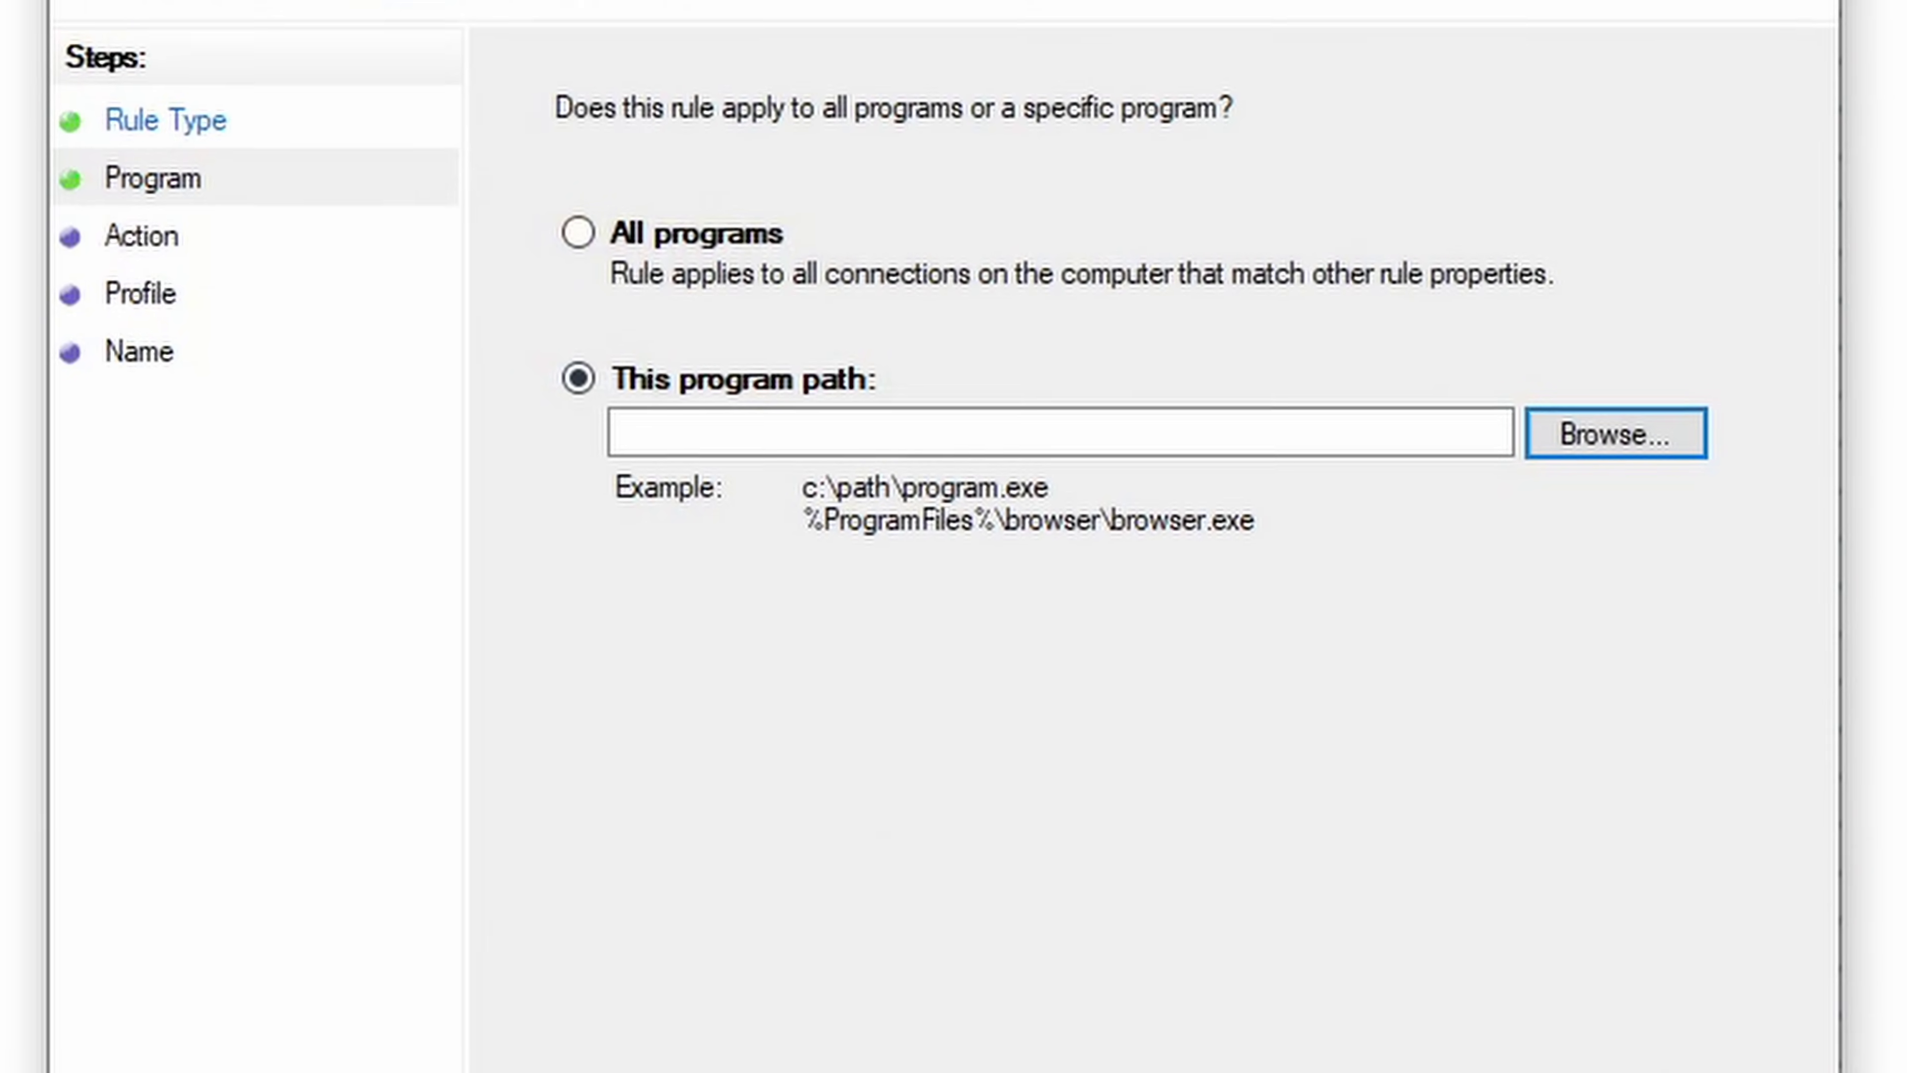
Step: Set the rule's program path to the Rocket League folder in Documents\My Games, without quotation marks, and continue
left_click(907, 456)
type("\"C:\\Users\\jacob\\OneDrive\\Documents\\My Games\\Rocket League\"")
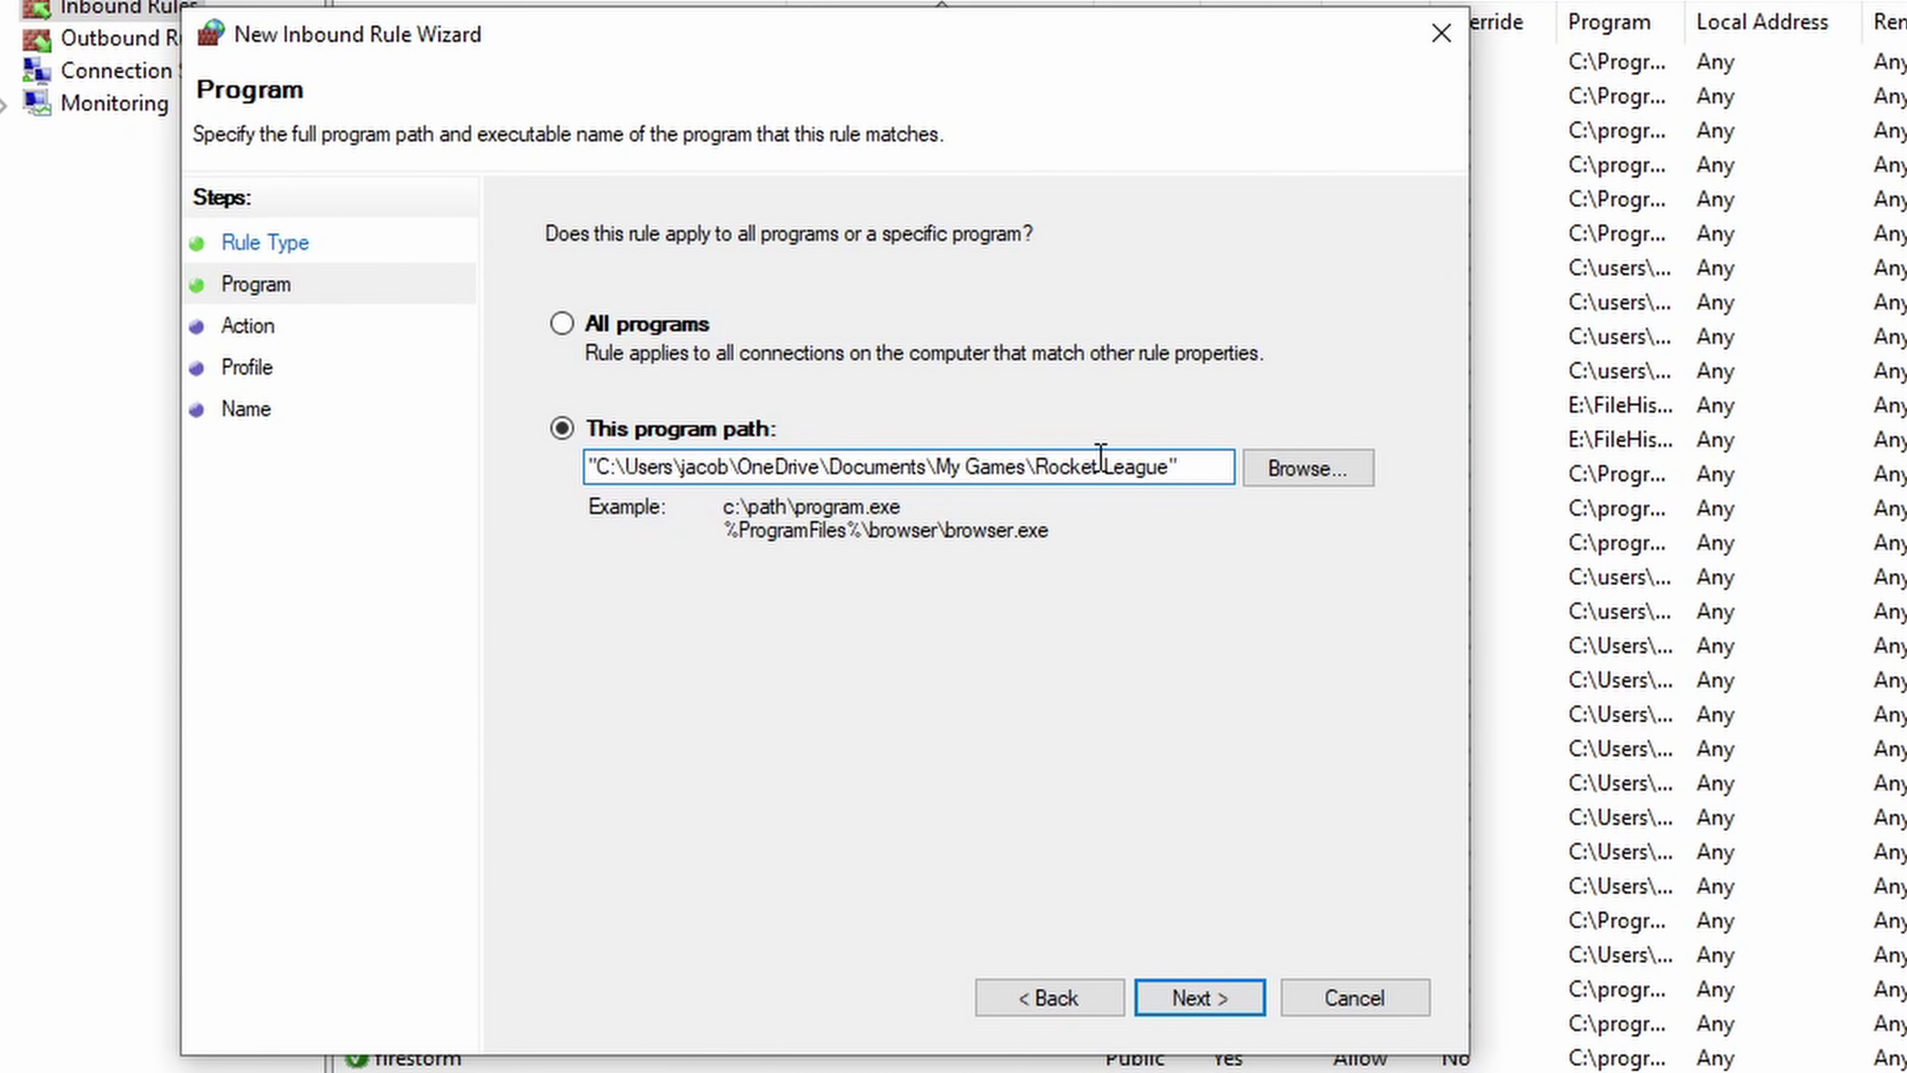
left_click(1192, 1007)
key("Return")
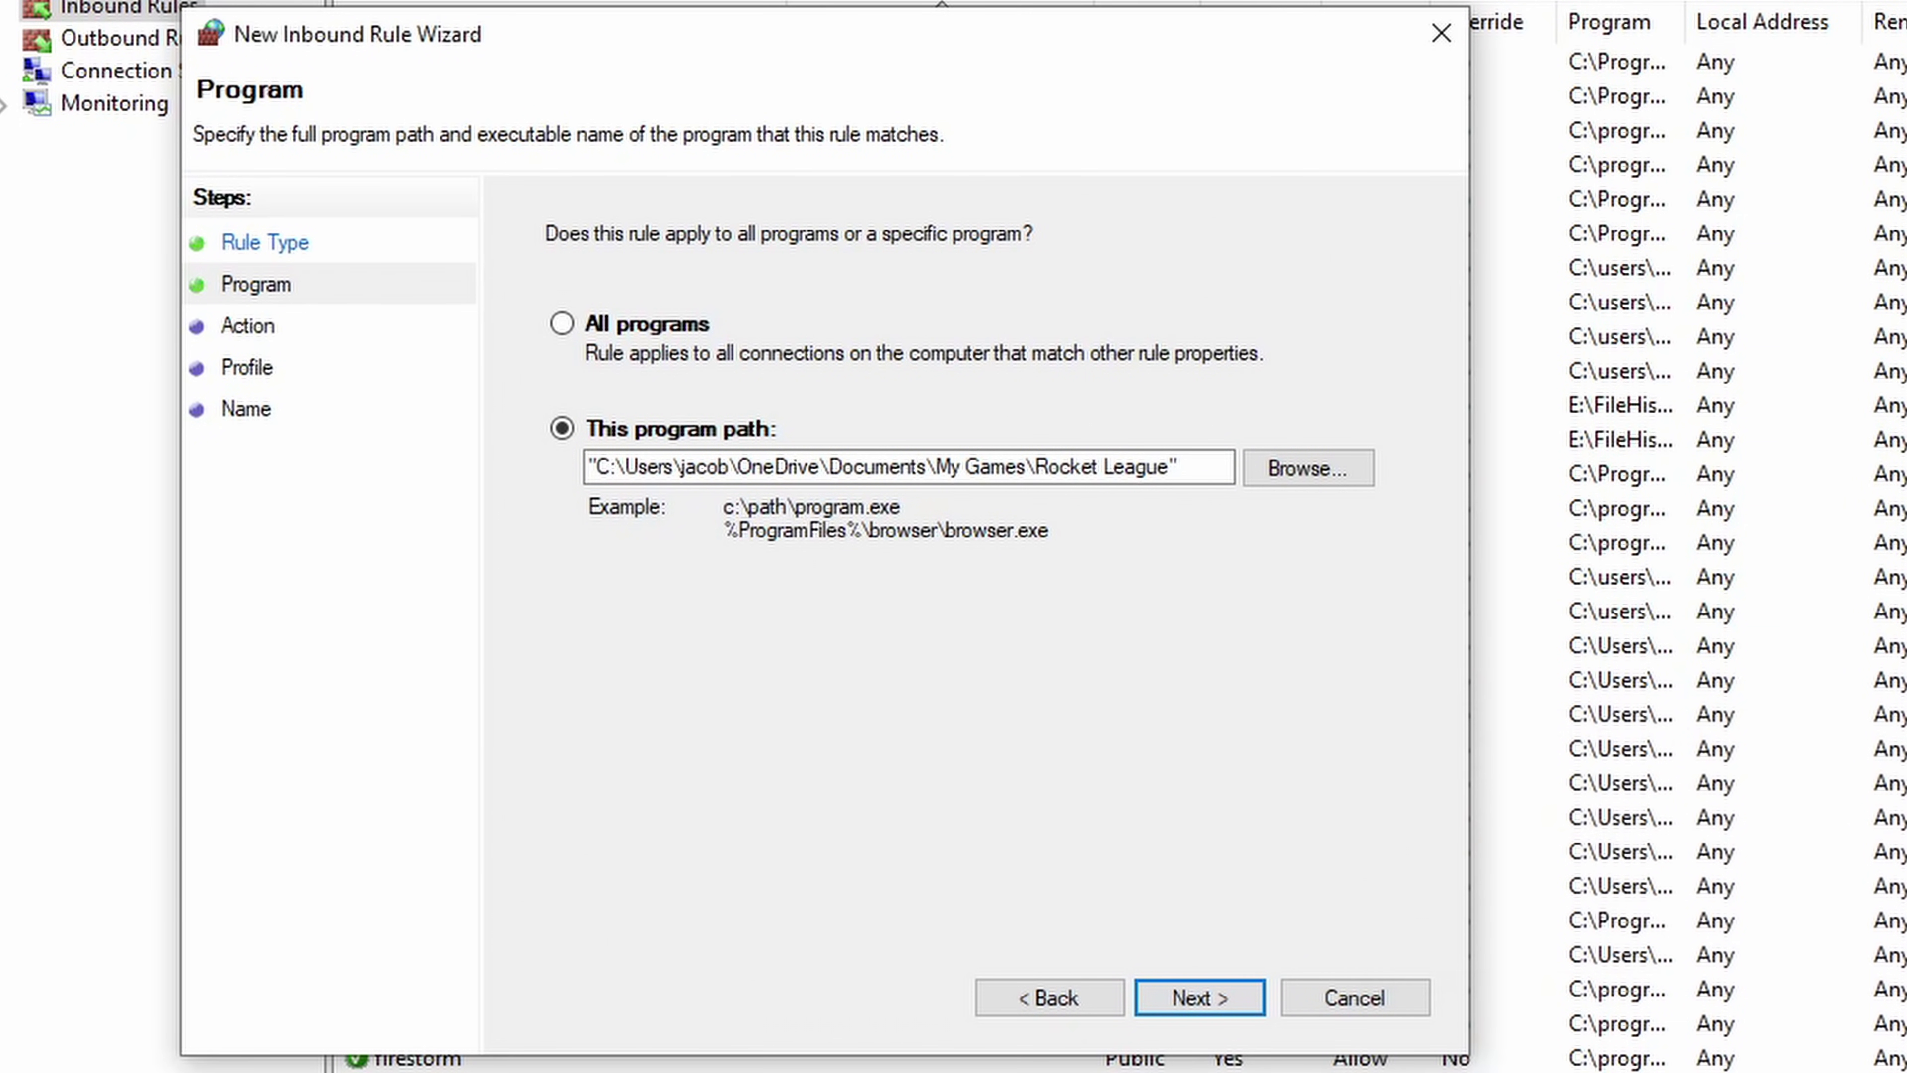
left_click(1185, 466)
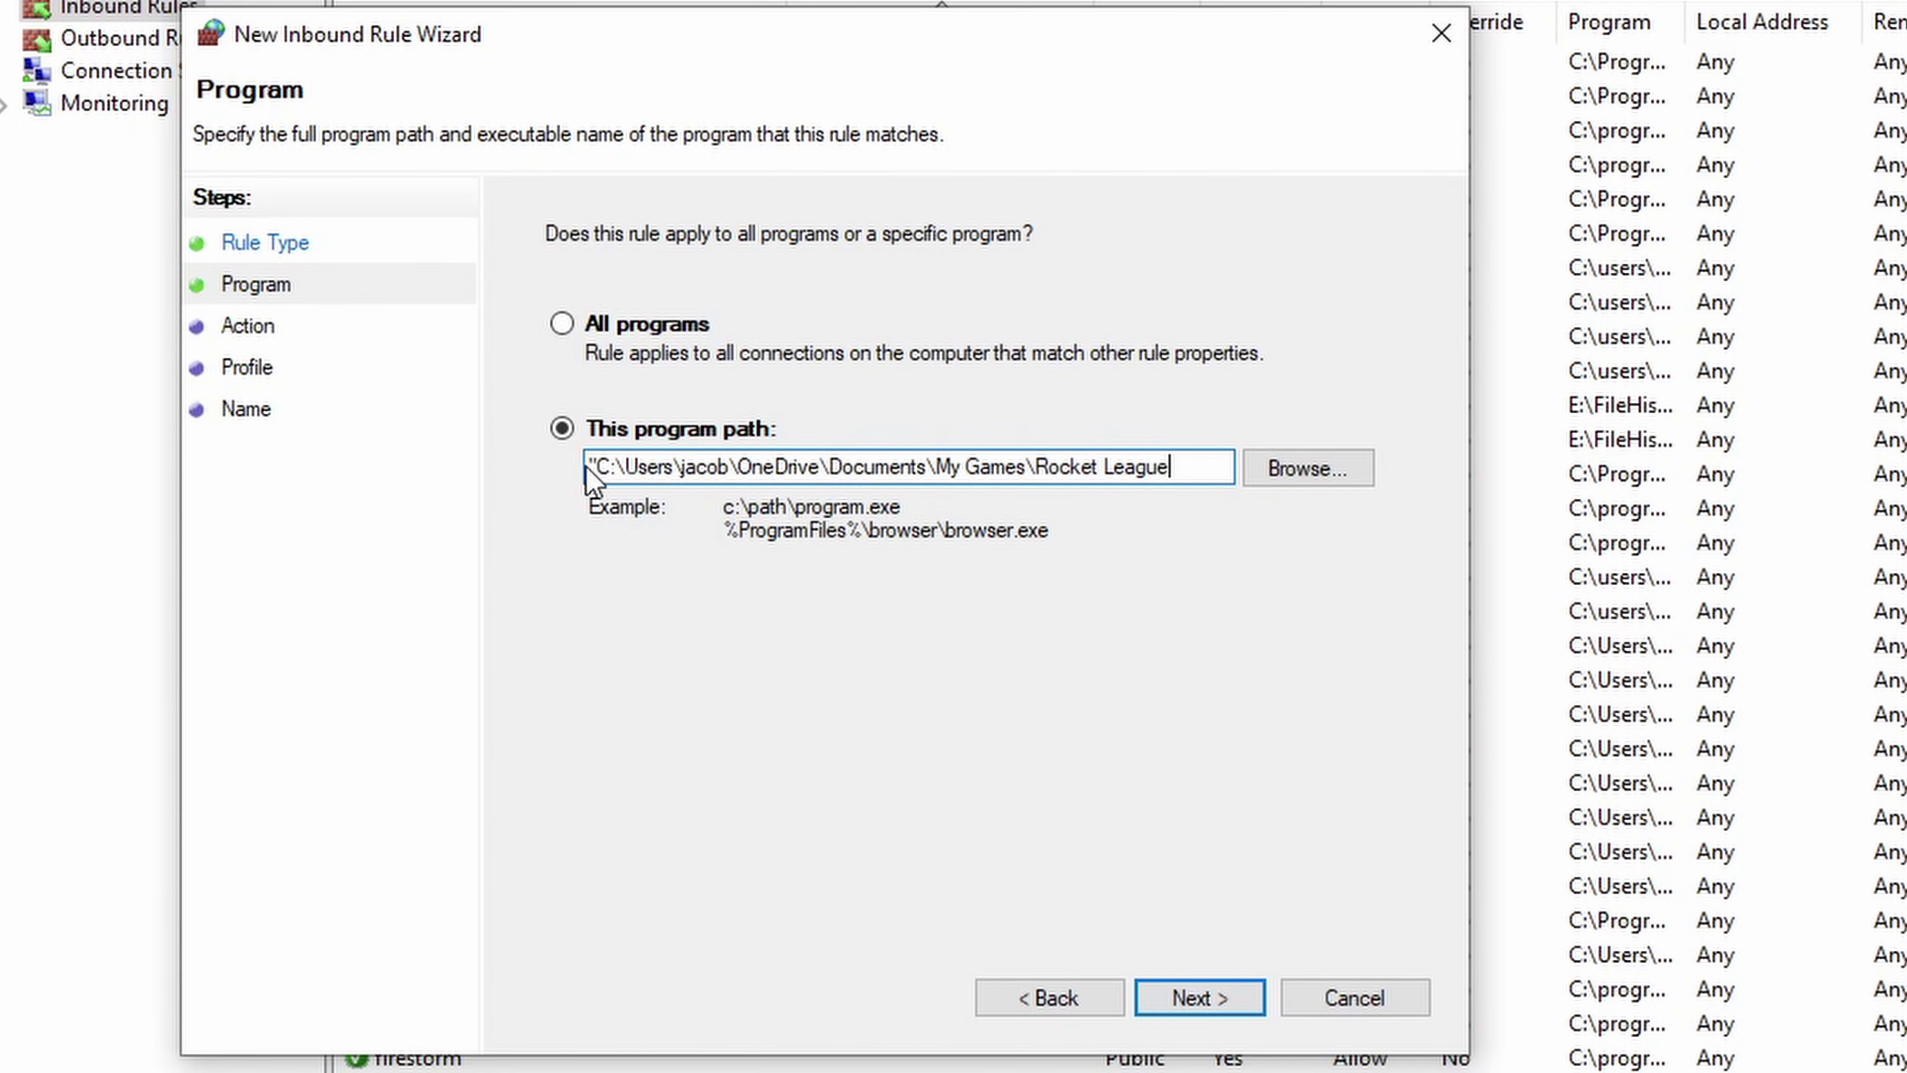
left_click(1201, 997)
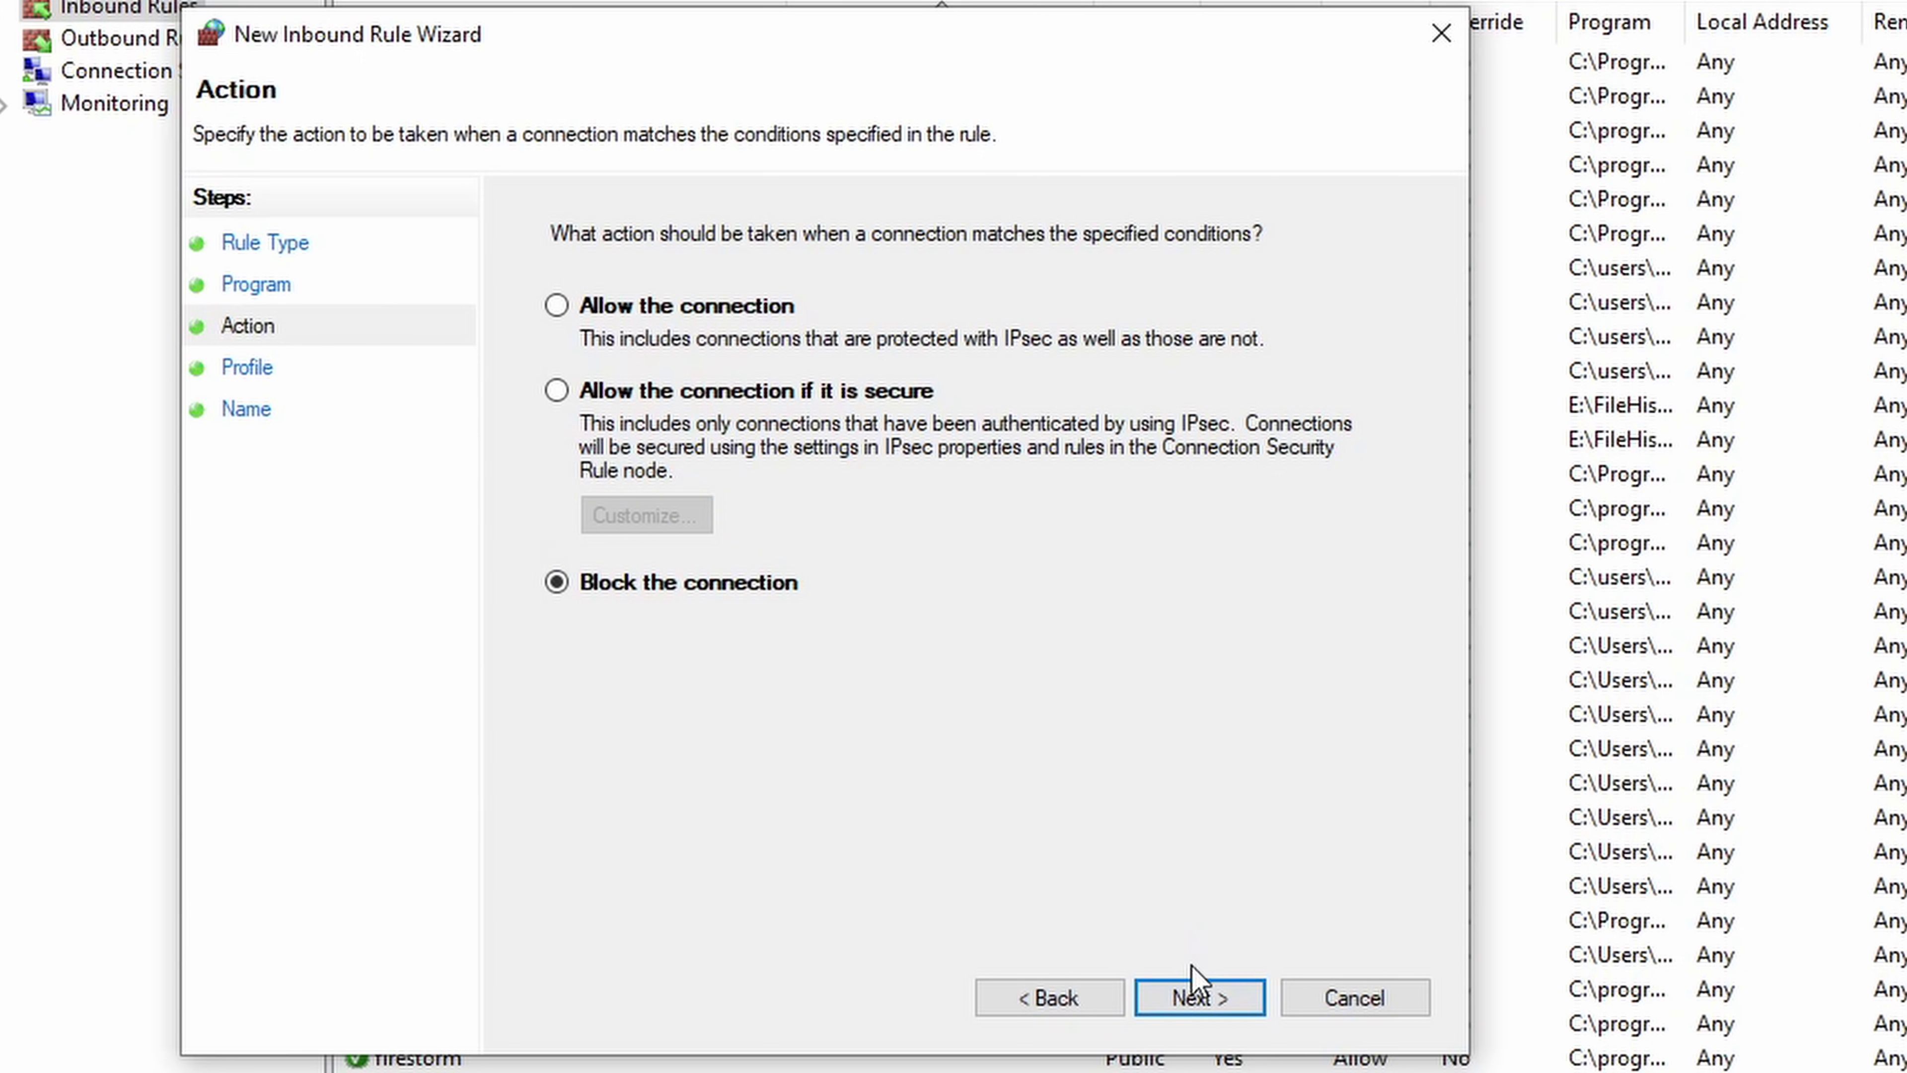
Step: Block the connection for the Domain, Private and Public profiles, name the rule after Rocket League, and finish it
left_click(1174, 995)
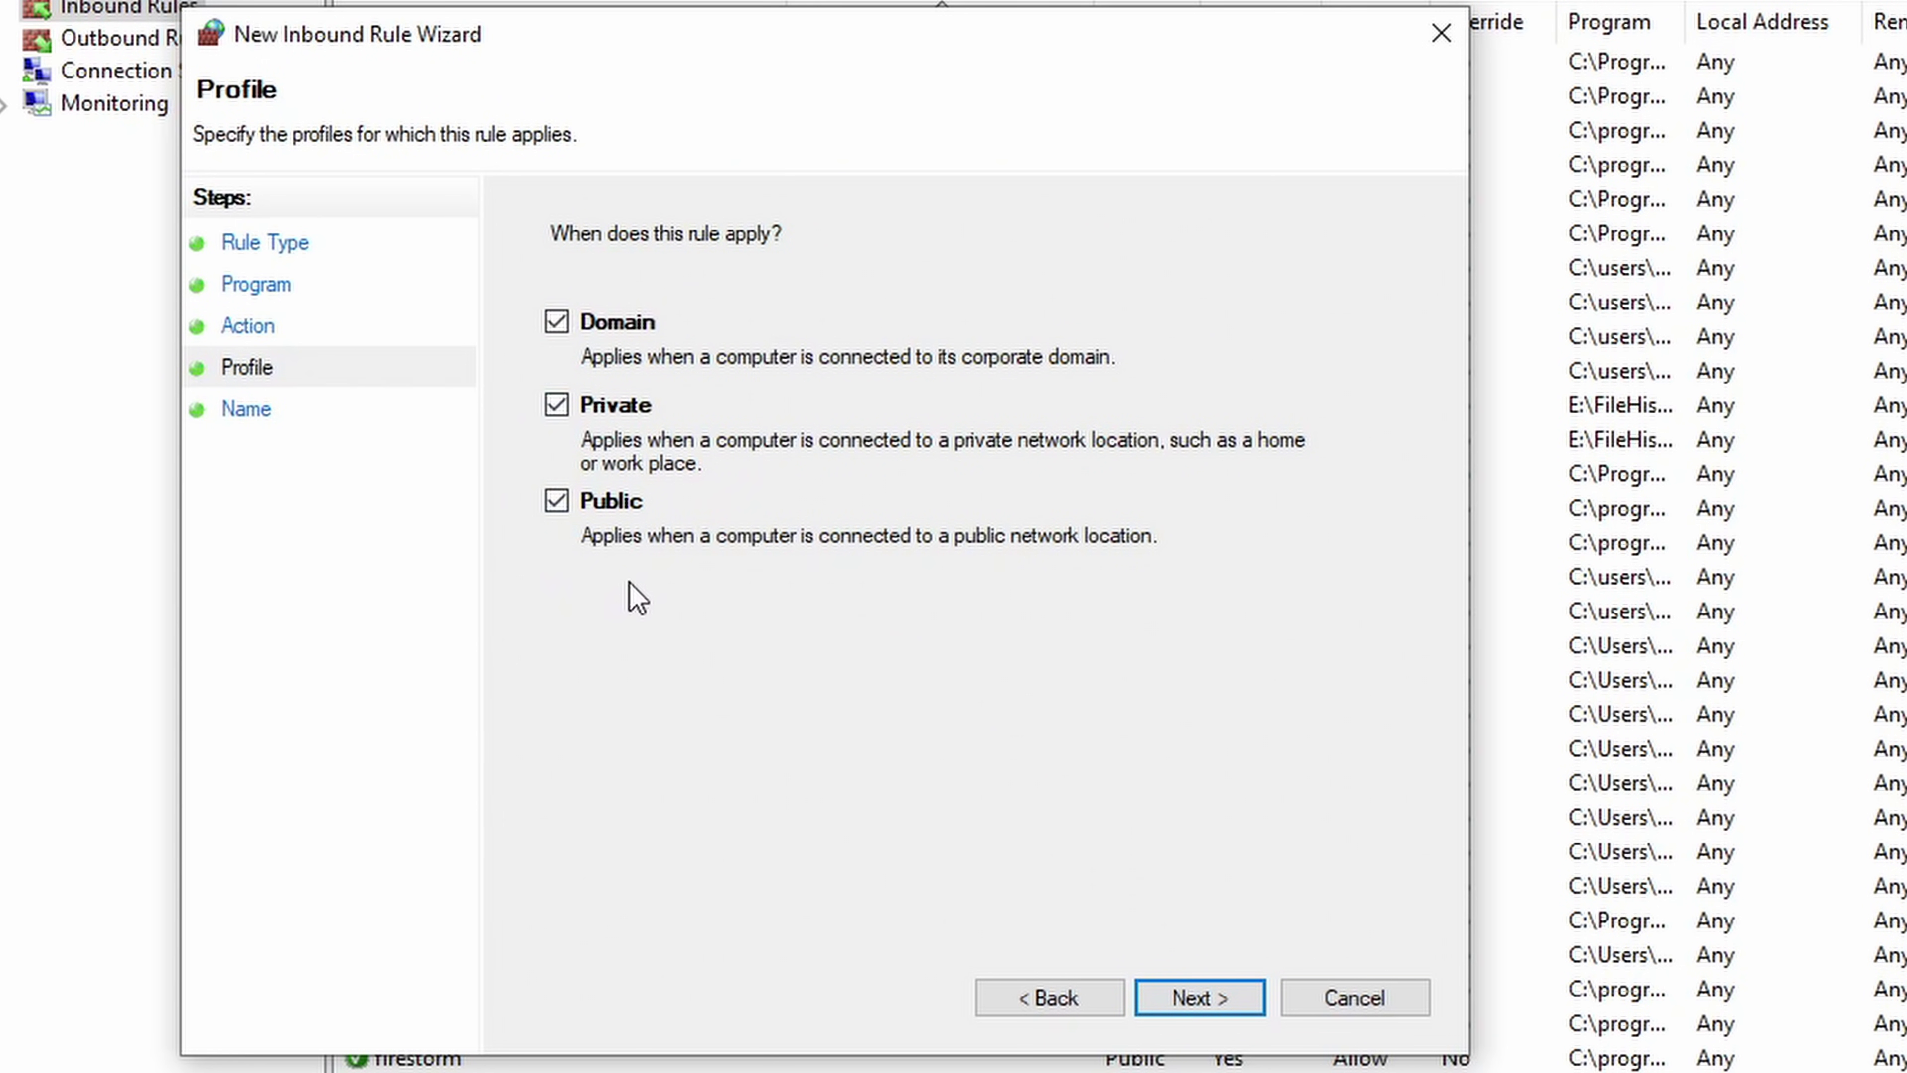
left_click(1210, 1001)
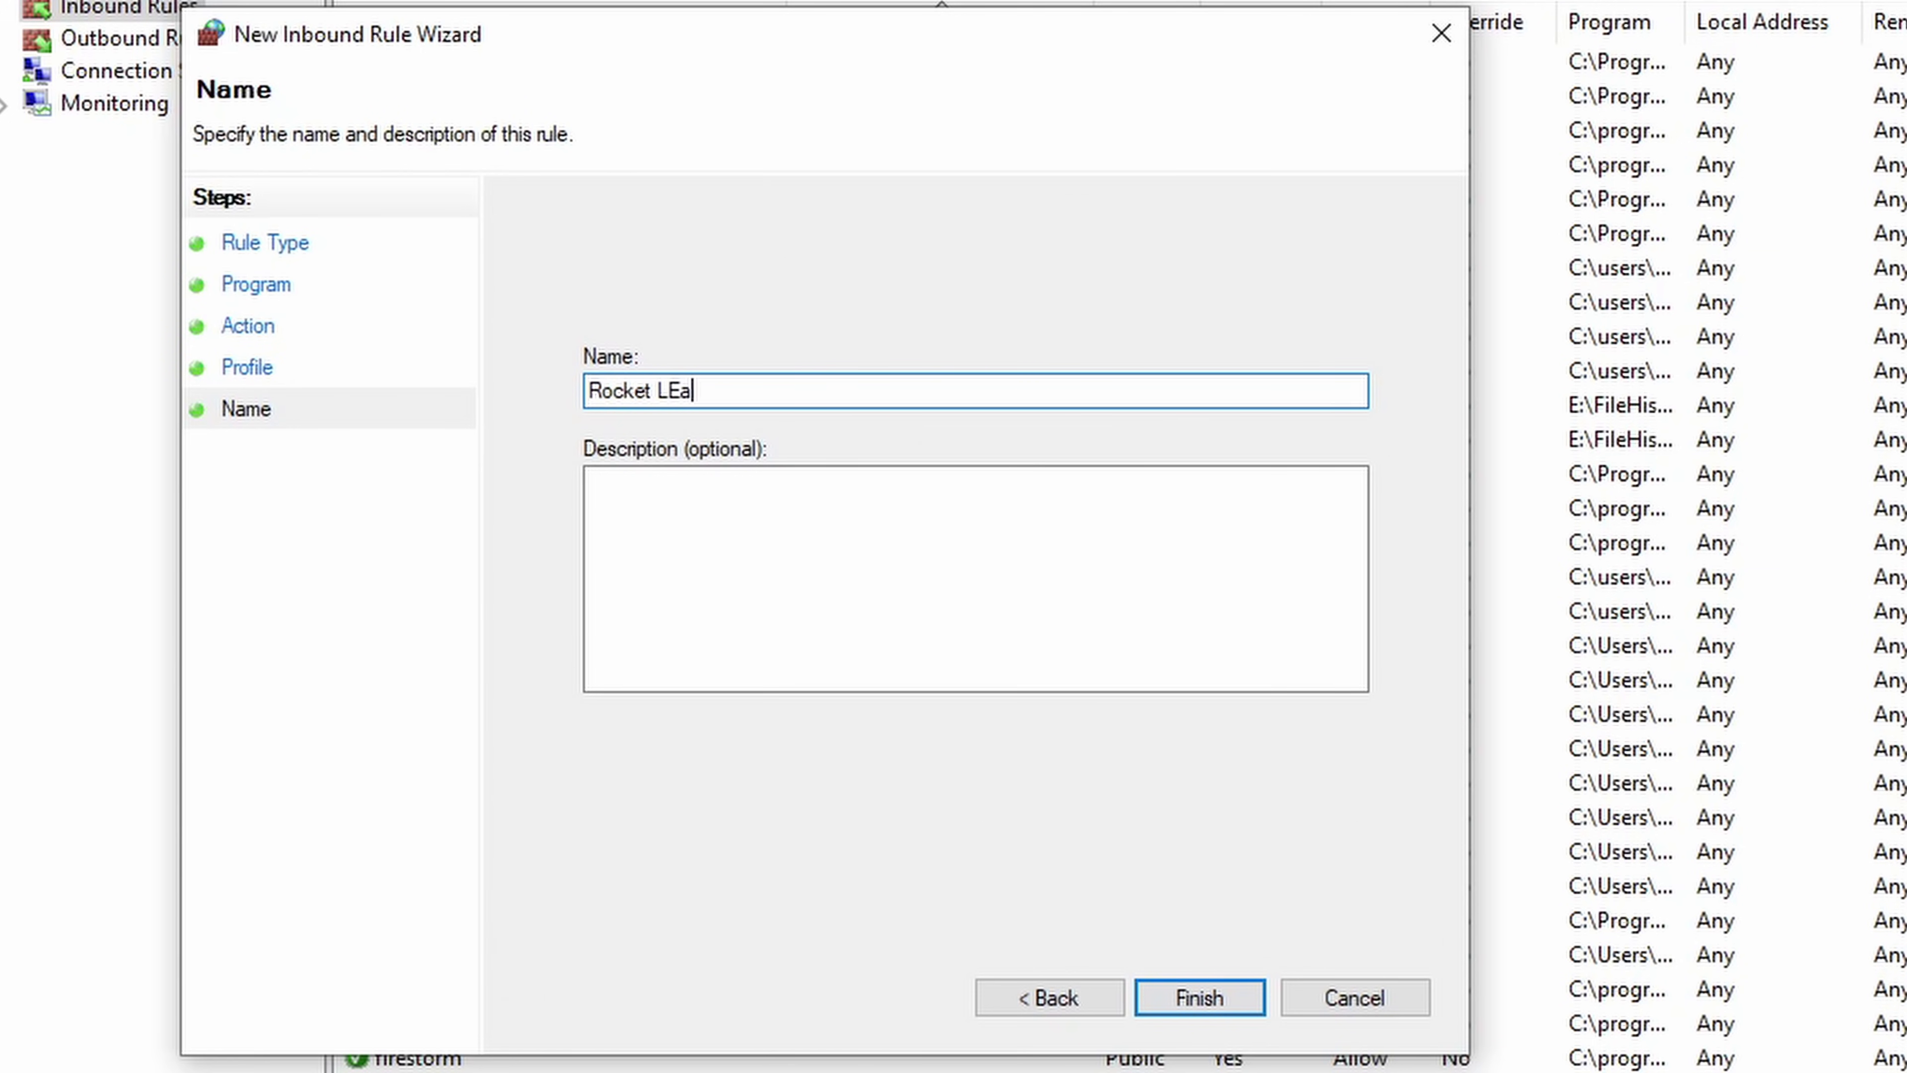
left_click(1169, 1003)
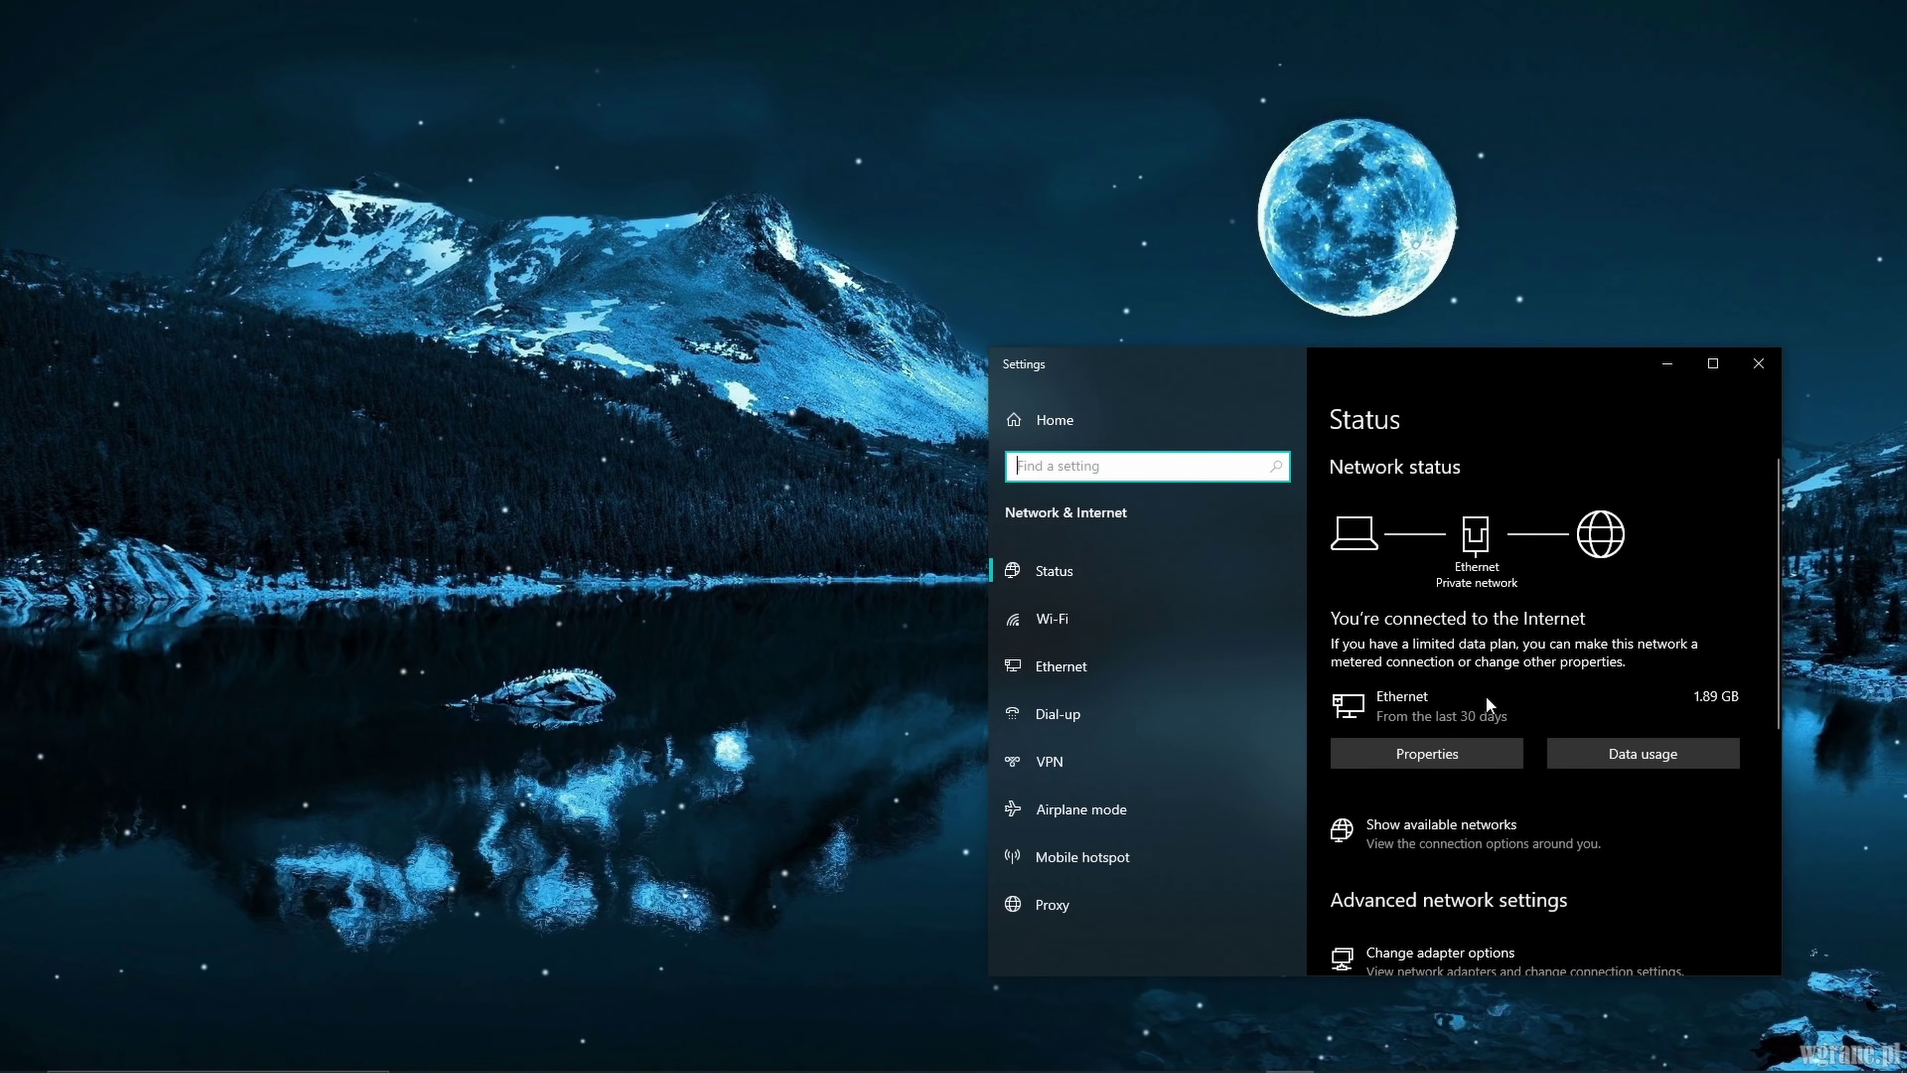
Step: In the Network & Internet settings, turn Wi-Fi off and on again, and close the settings
scroll(1541, 701, "down", 5)
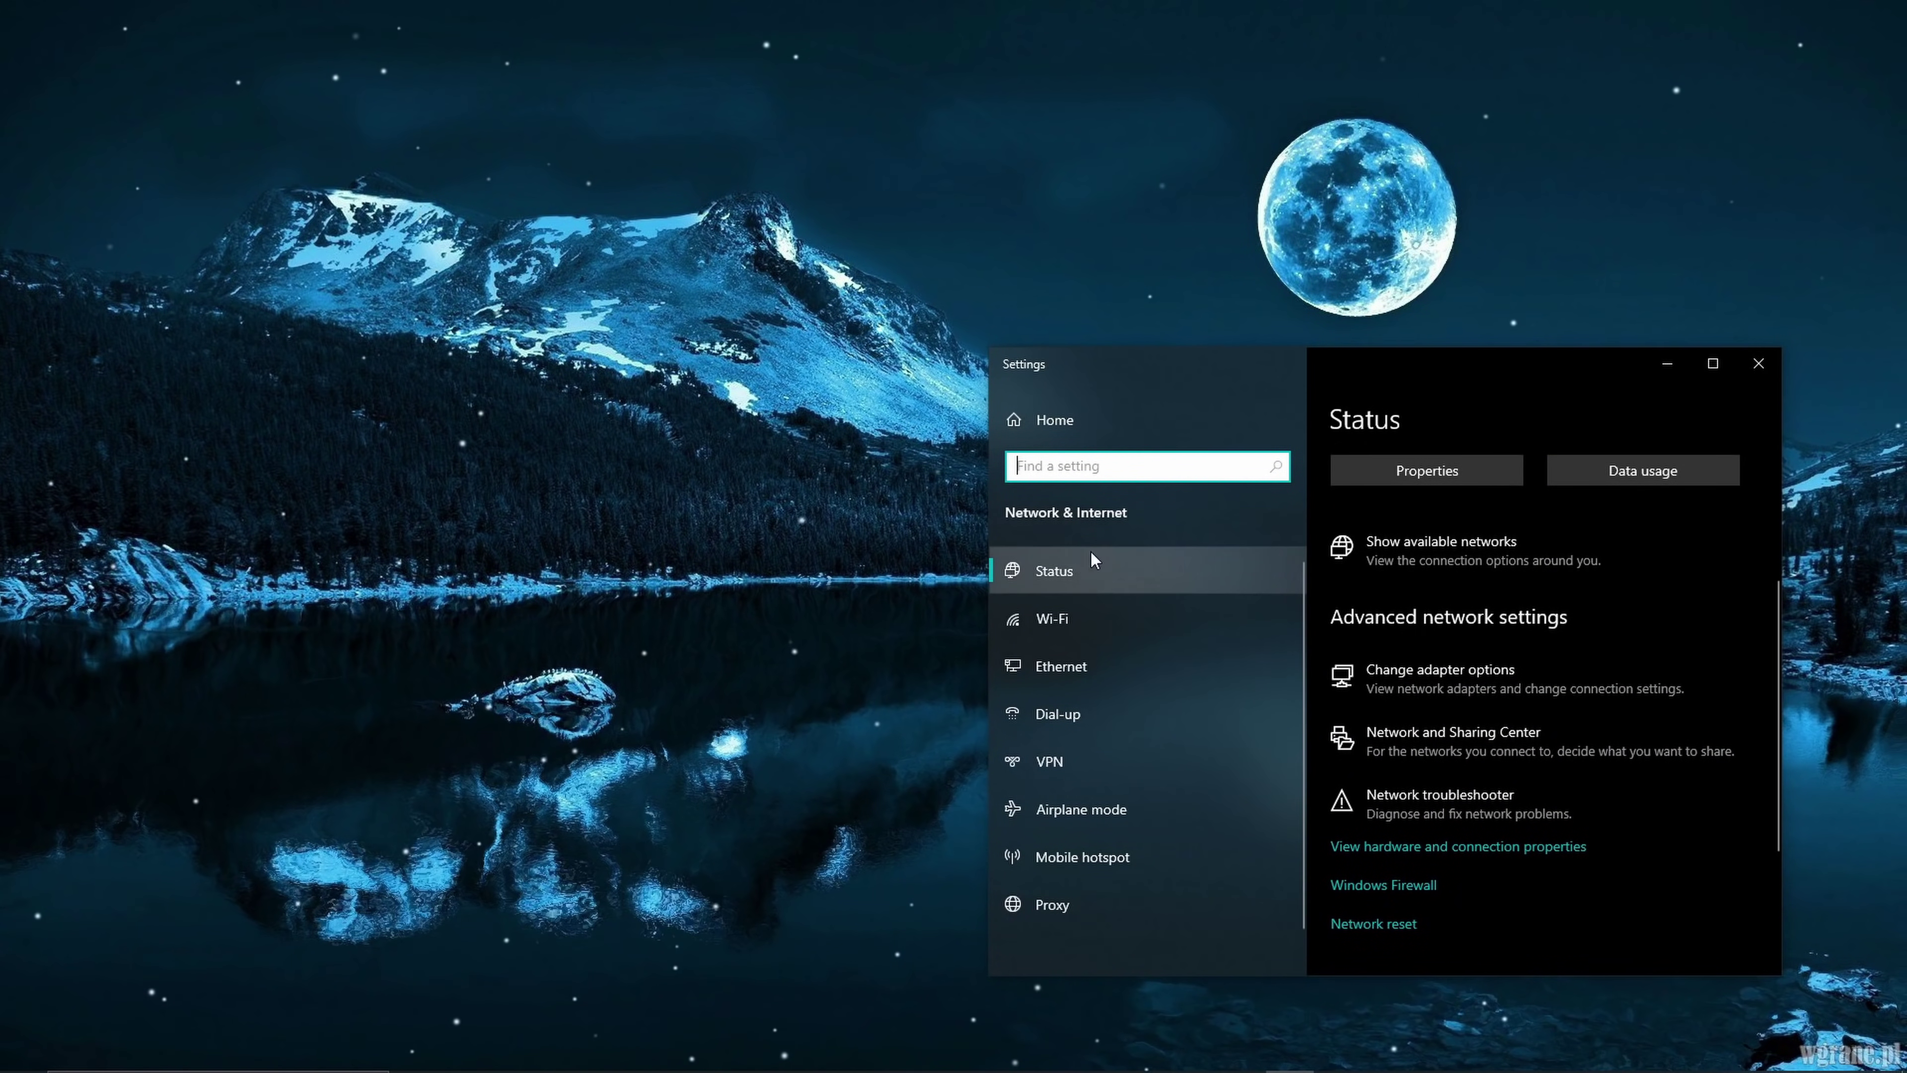
left_click(1074, 630)
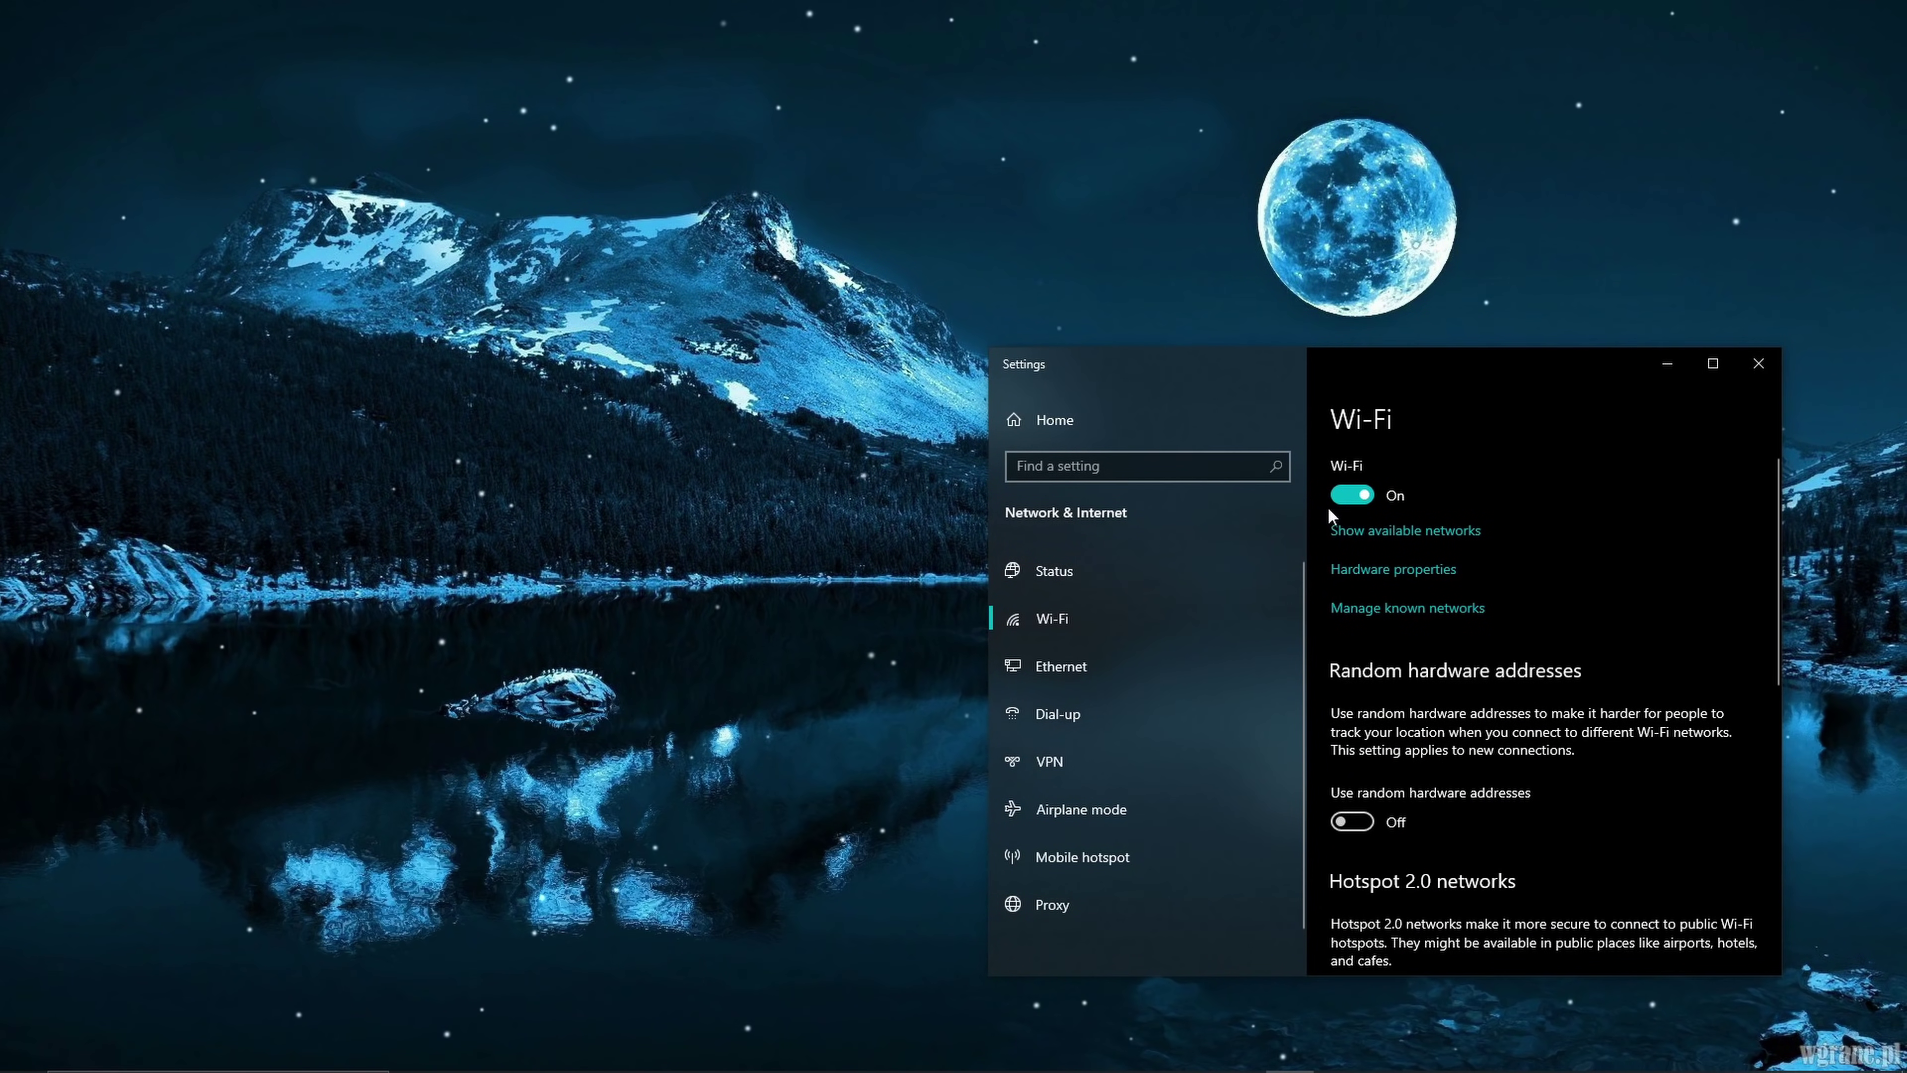
left_click(1363, 496)
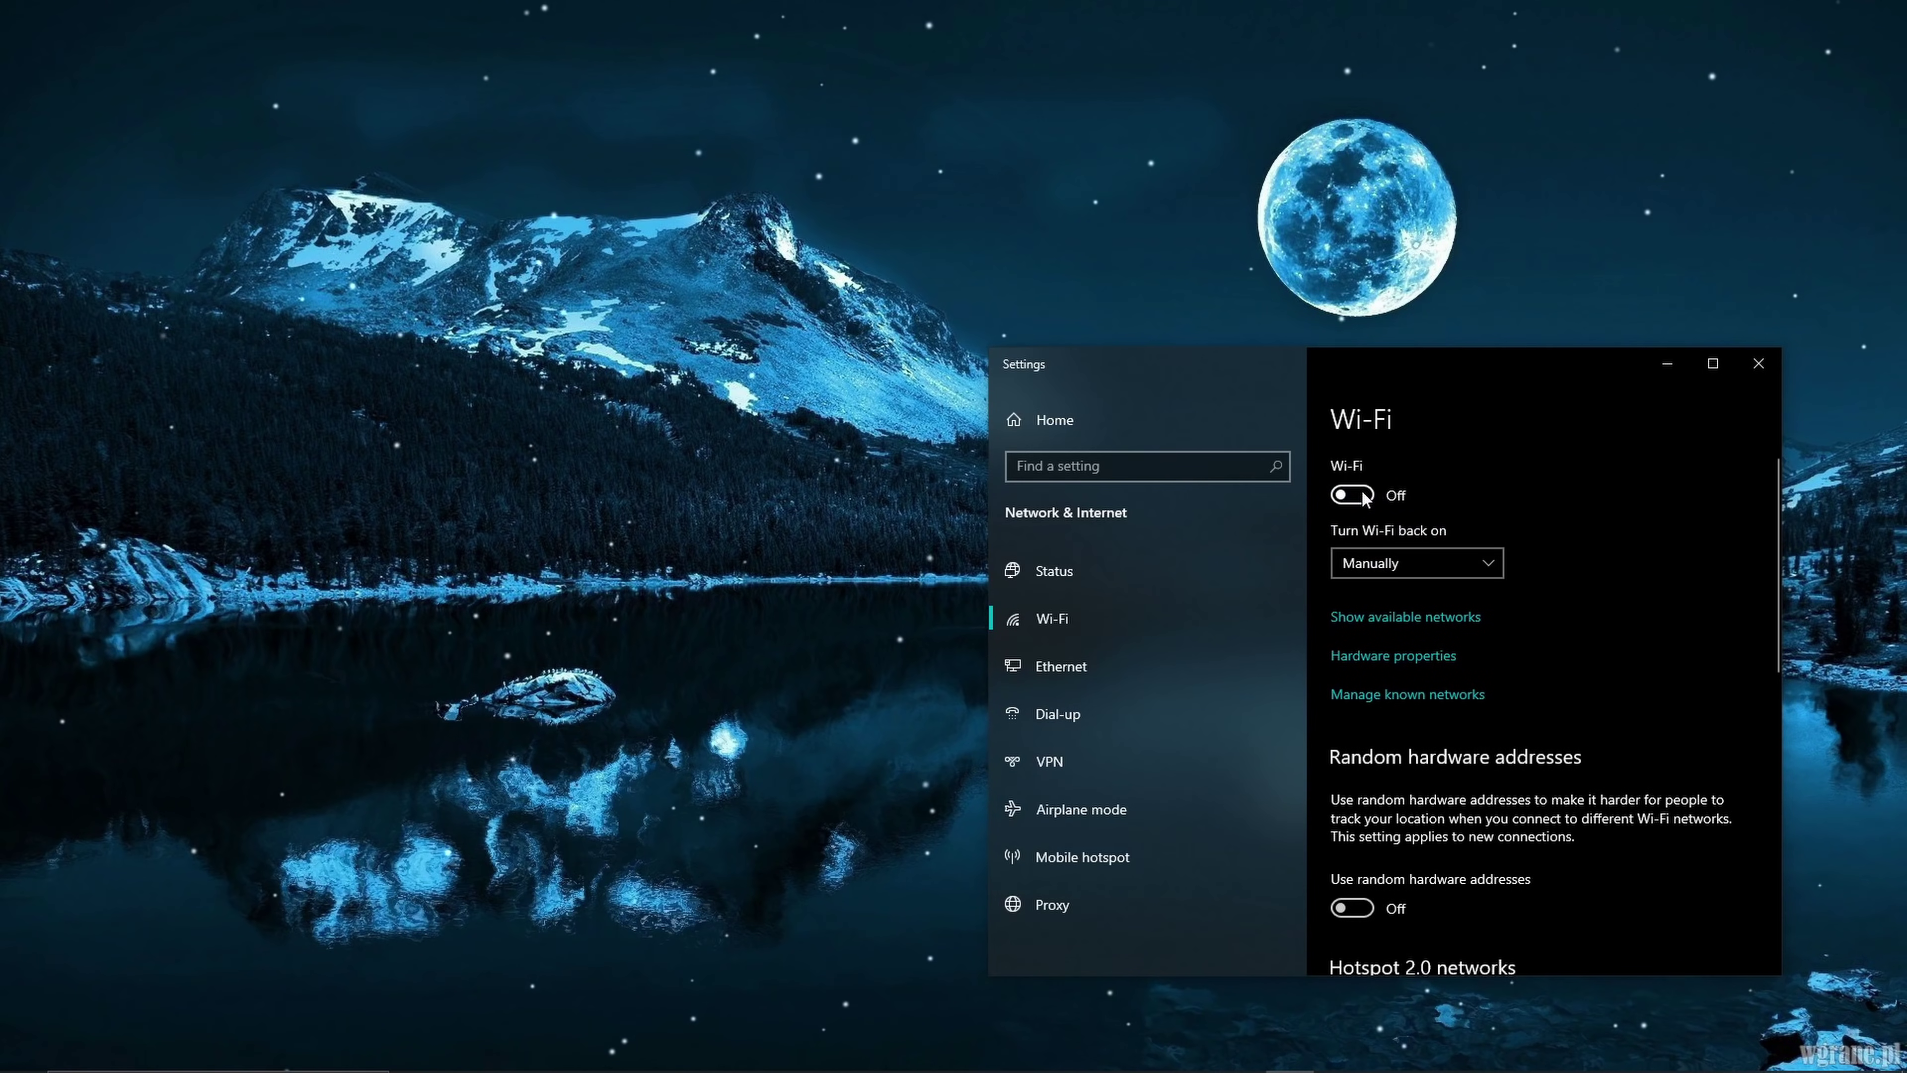
left_click(1134, 591)
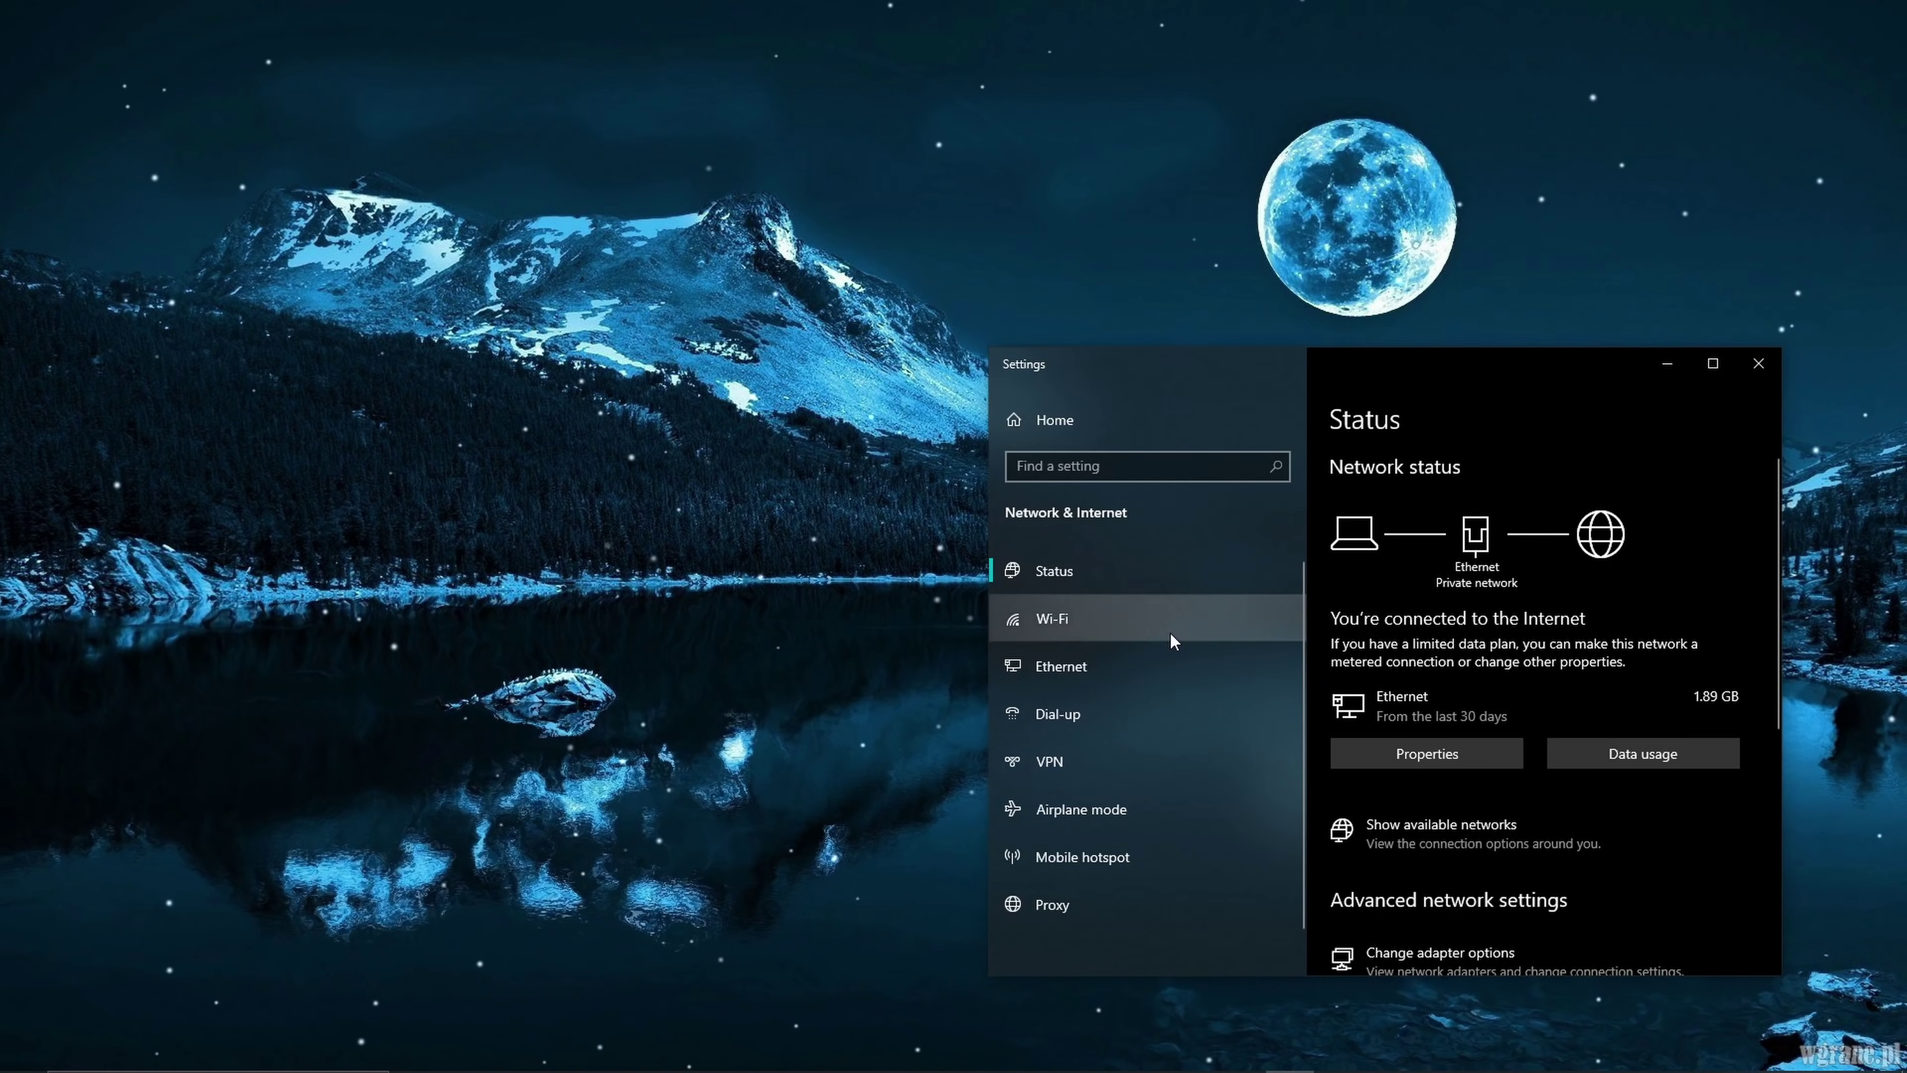
left_click(1089, 618)
left_click(1759, 363)
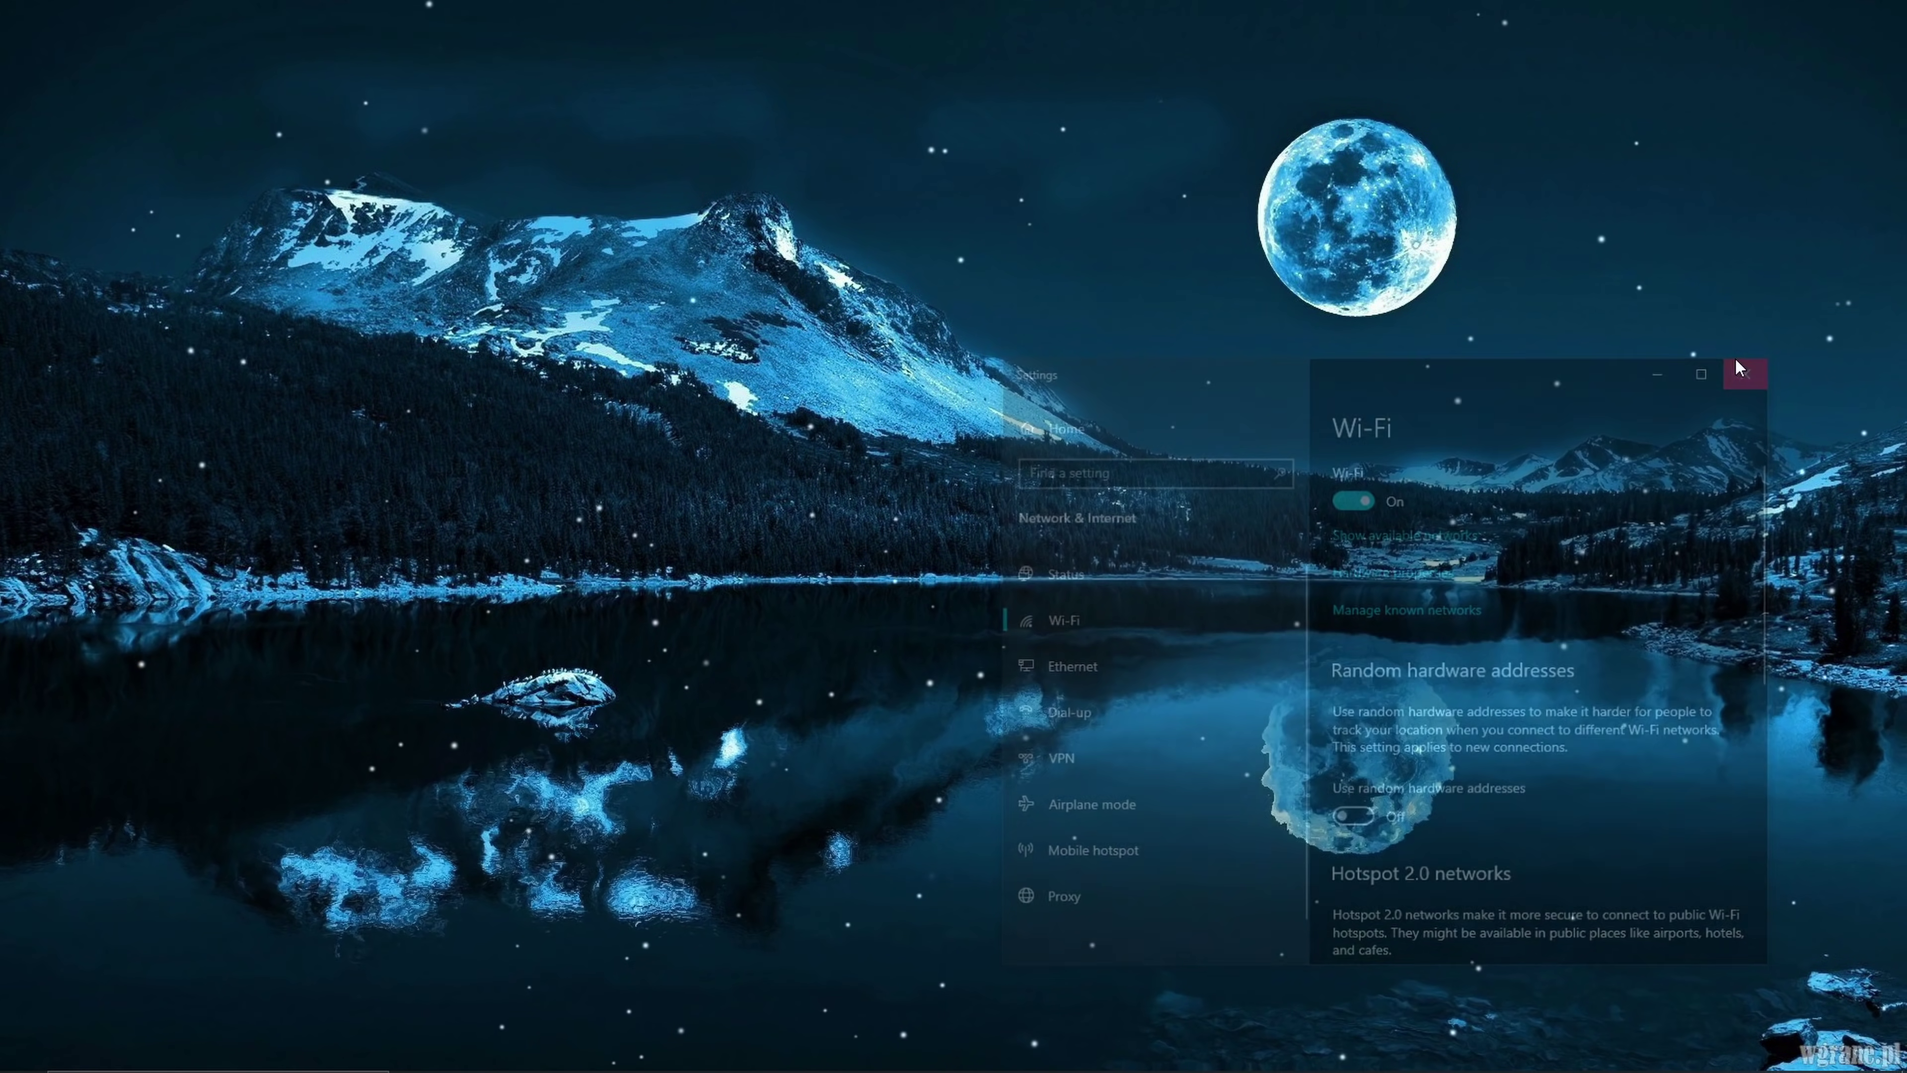